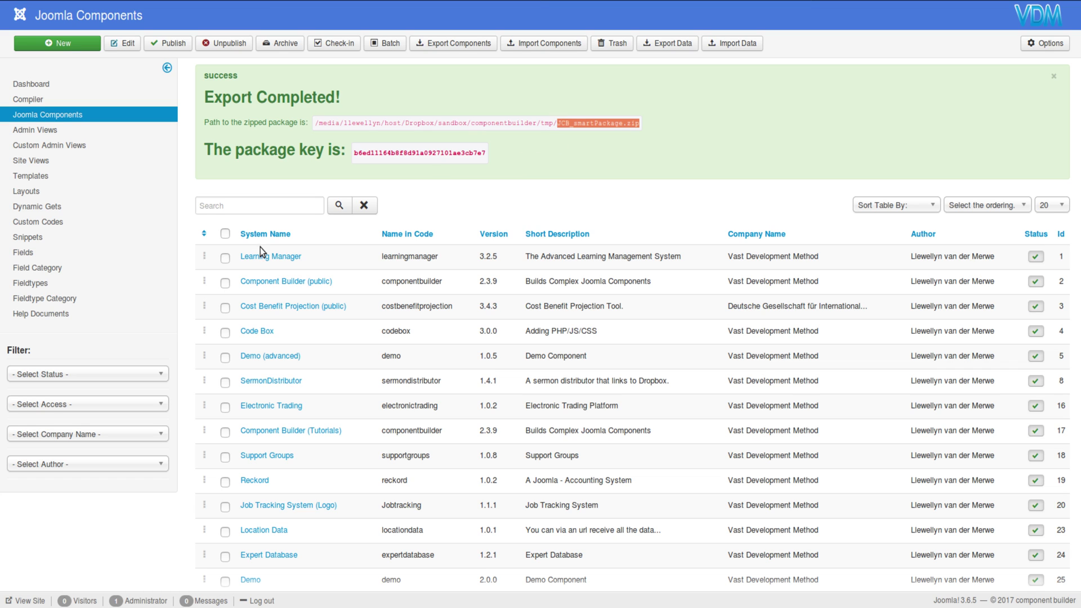
Examine the exported package's file name and tmp folder path, along with the list of components on the source site
{"action": "left_click", "coordinate": [541, 122]}
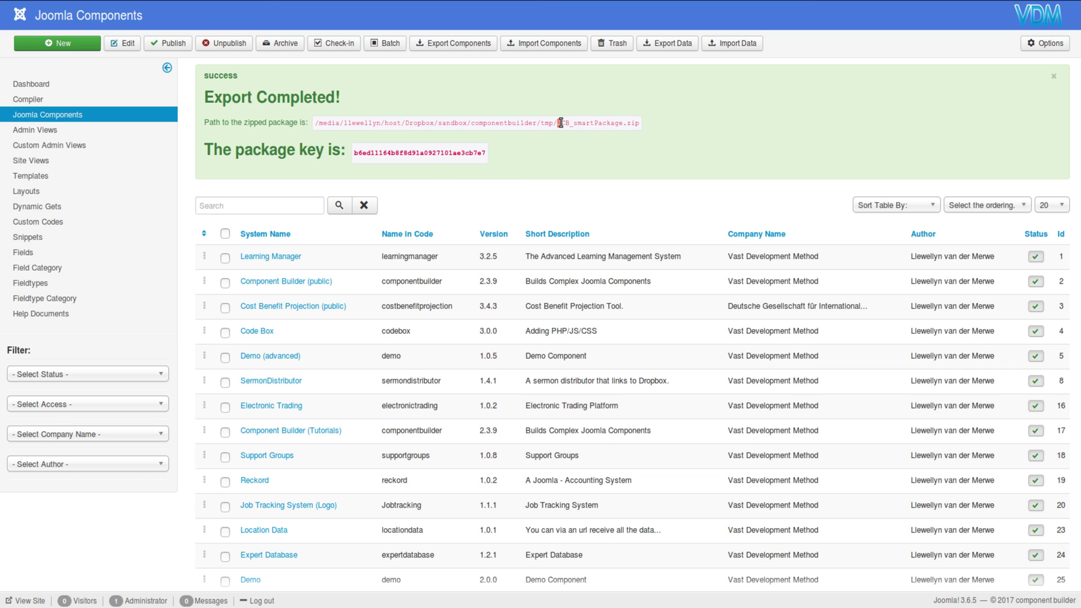
{"action": "left_click_drag", "start_coordinate": [560, 123], "coordinate": [639, 123]}
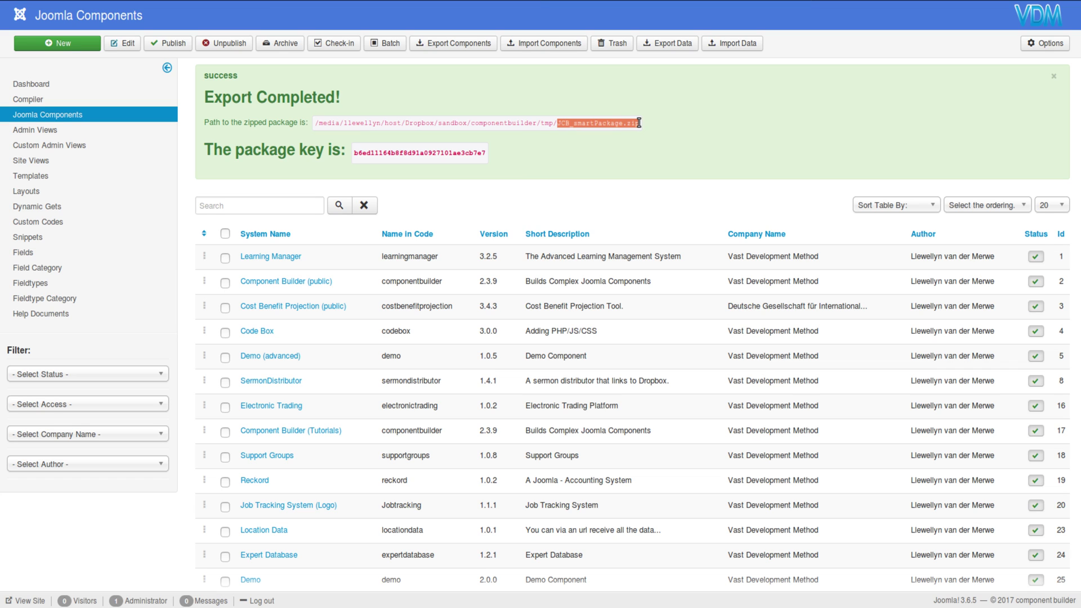
{"action": "double_click", "coordinate": [544, 123]}
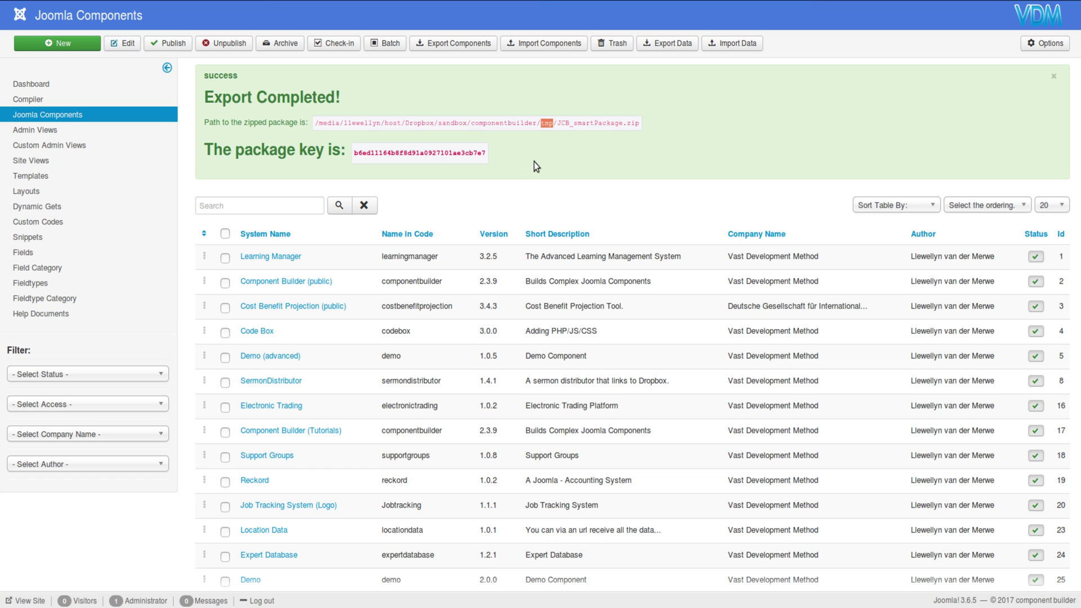
{"action": "left_click_drag", "start_coordinate": [557, 123], "coordinate": [312, 126]}
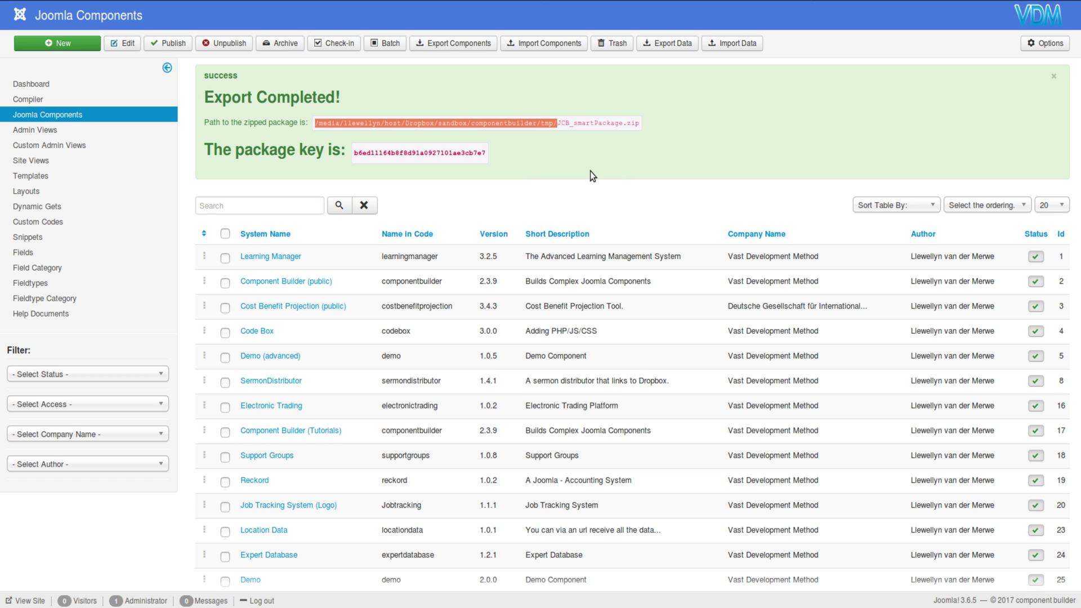
{"action": "left_click", "coordinate": [572, 152]}
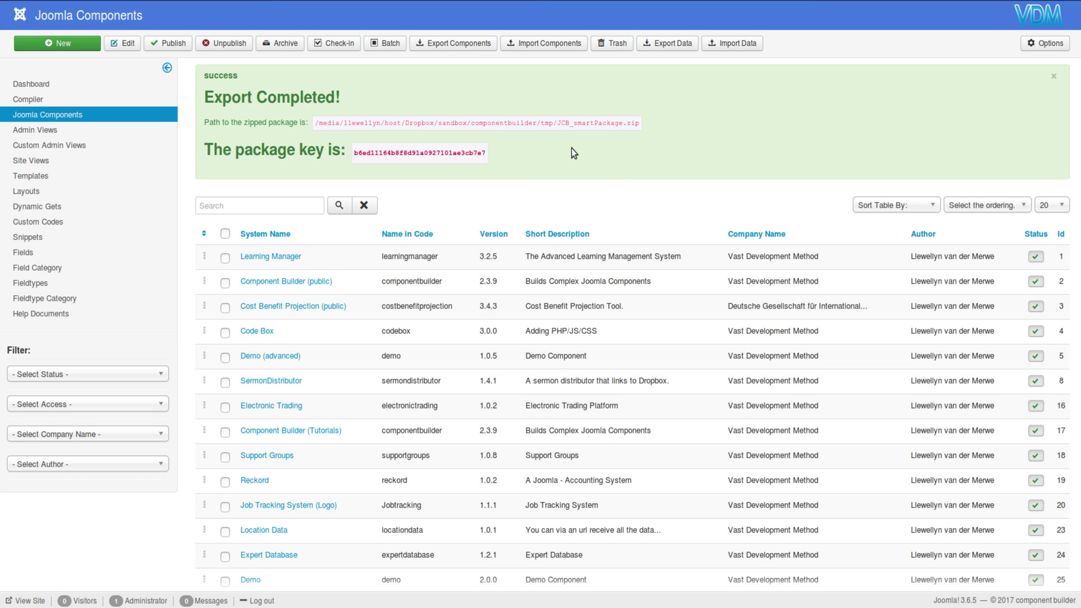
{"action": "scroll", "coordinate": [498, 143], "scroll_direction": "down", "scroll_amount": 1}
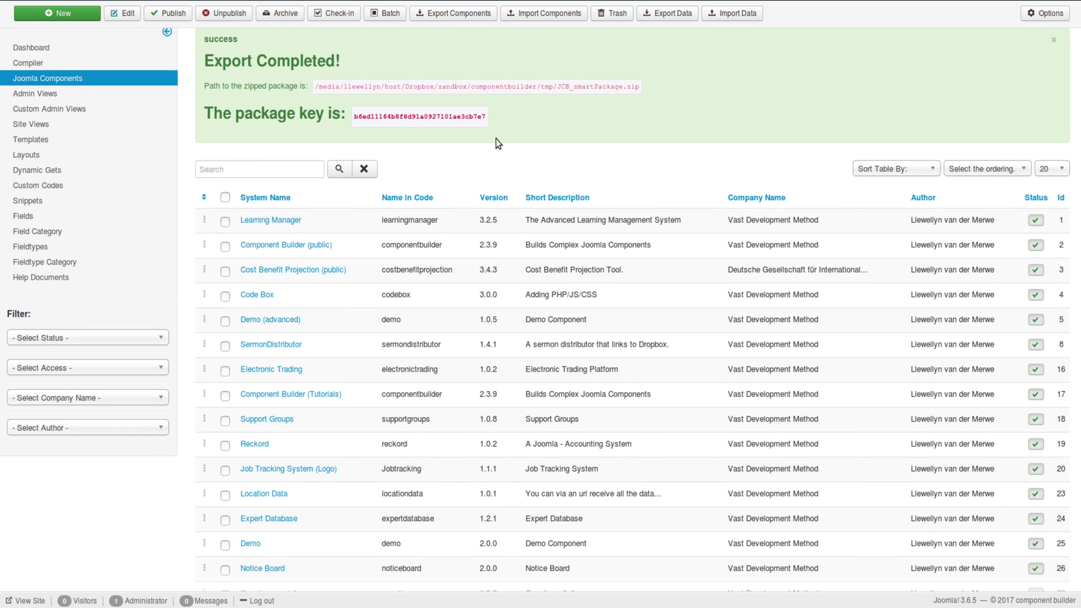
{"action": "scroll", "coordinate": [465, 152], "scroll_direction": "down", "scroll_amount": 2}
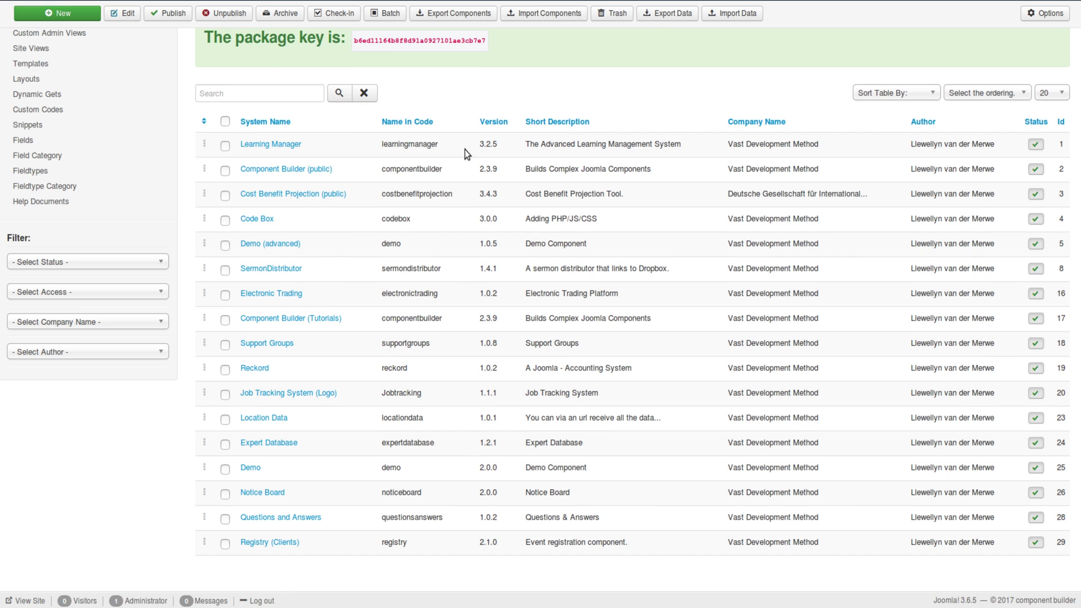
{"action": "scroll", "coordinate": [464, 150], "scroll_direction": "up", "scroll_amount": 3}
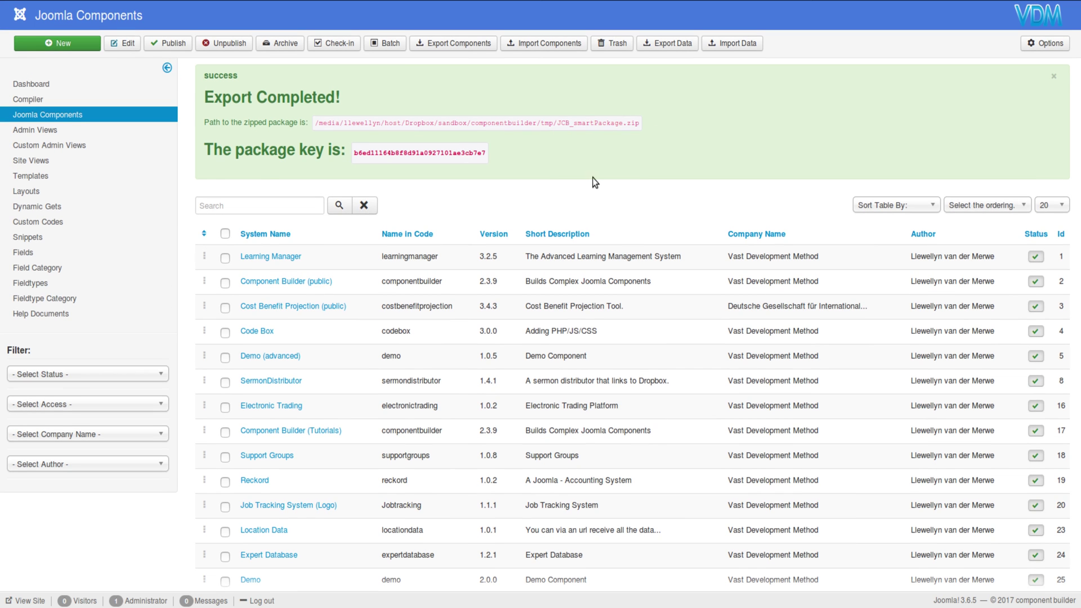
{"action": "scroll", "coordinate": [428, 195], "scroll_direction": "down", "scroll_amount": 2}
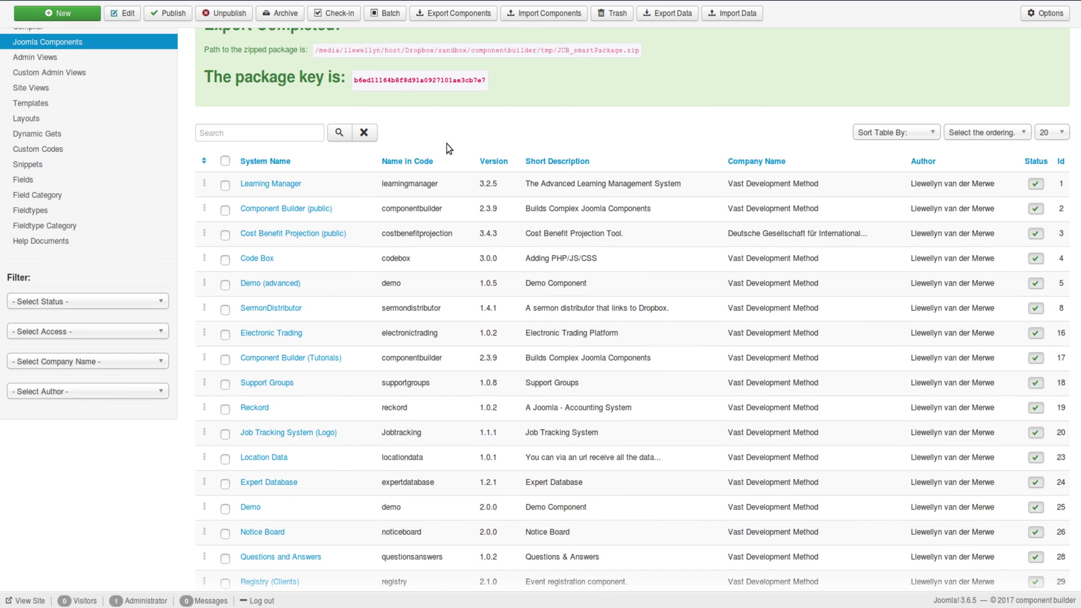
{"action": "scroll", "coordinate": [448, 147], "scroll_direction": "up", "scroll_amount": 1}
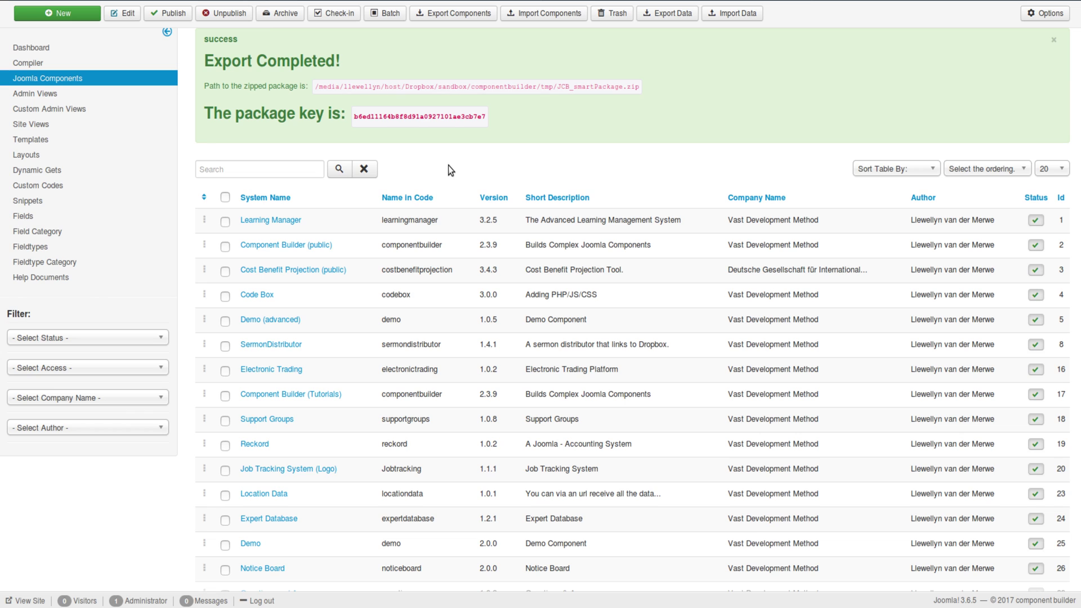
Export all the listed components together as one package and check the zip file name in its path
{"action": "left_click", "coordinate": [225, 197]}
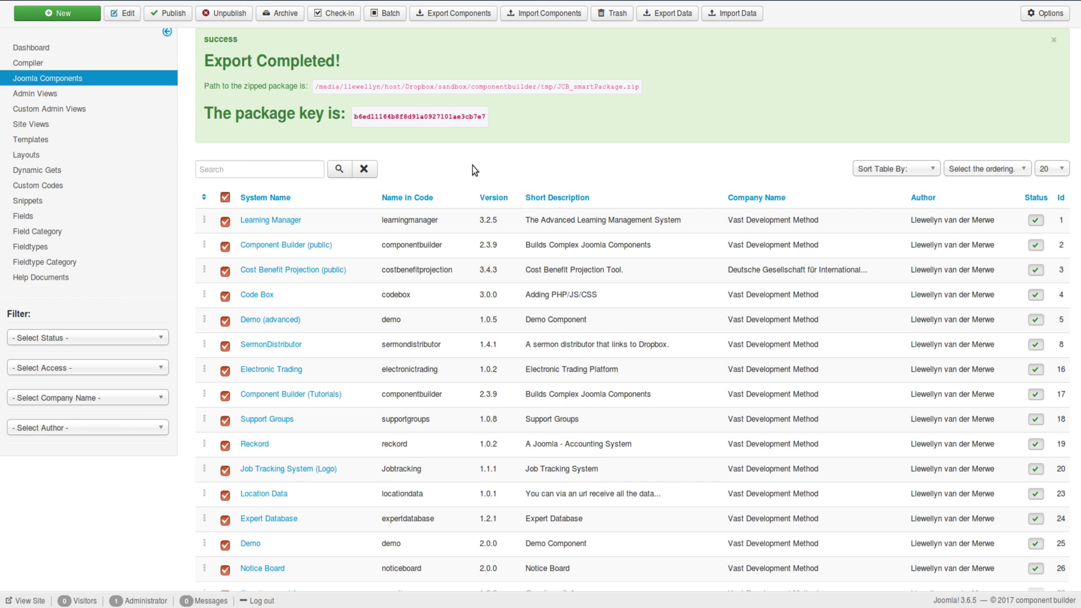
{"action": "scroll", "coordinate": [472, 166], "scroll_direction": "down", "scroll_amount": 2}
{"action": "scroll", "coordinate": [472, 165], "scroll_direction": "up", "scroll_amount": 3}
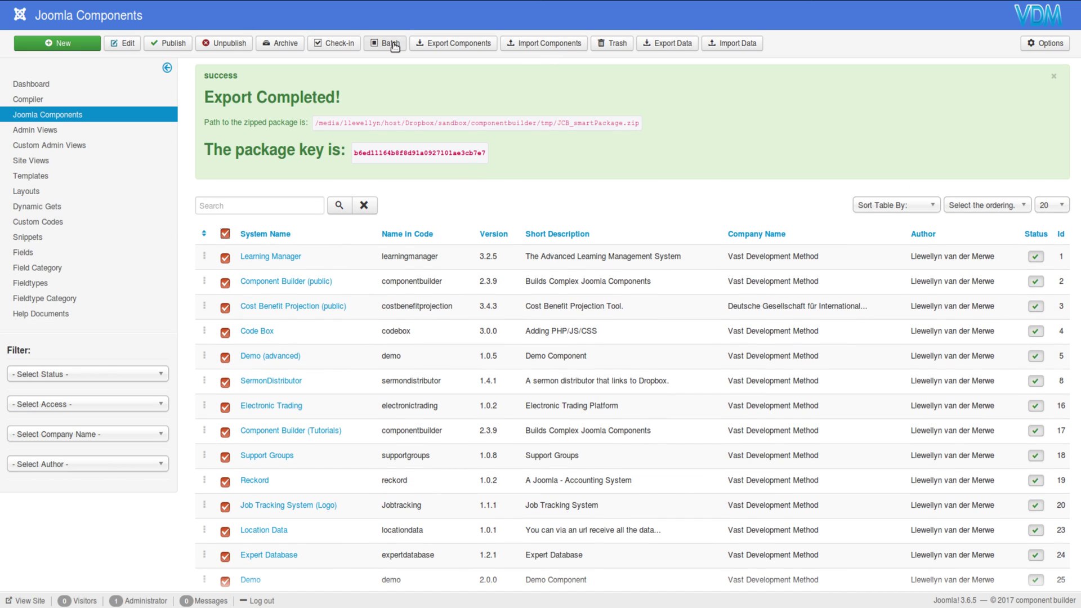
{"action": "left_click", "coordinate": [454, 43]}
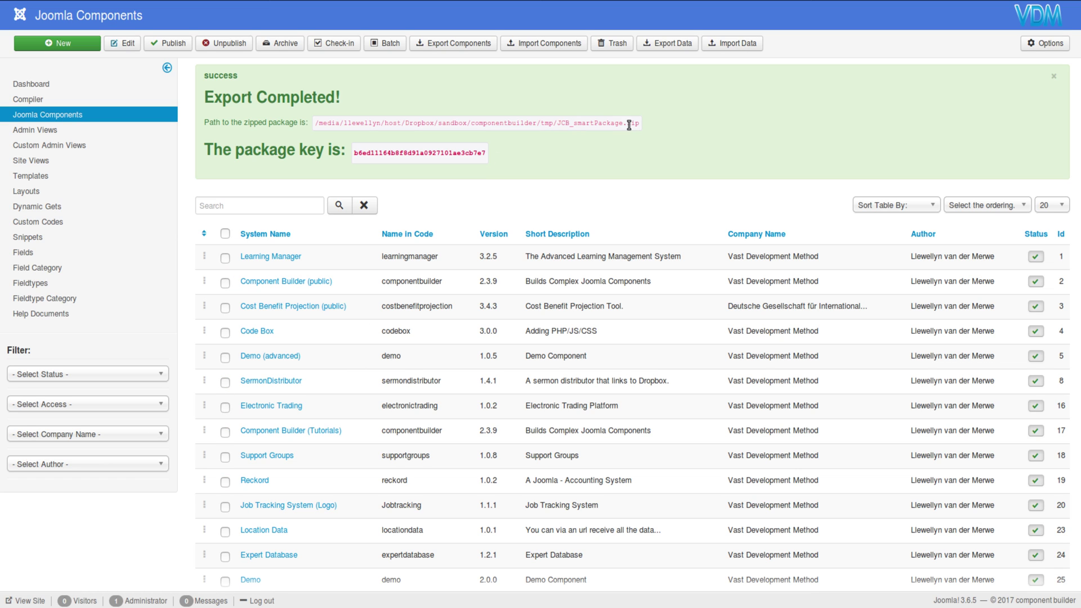
{"action": "left_click_drag", "start_coordinate": [639, 122], "coordinate": [558, 123]}
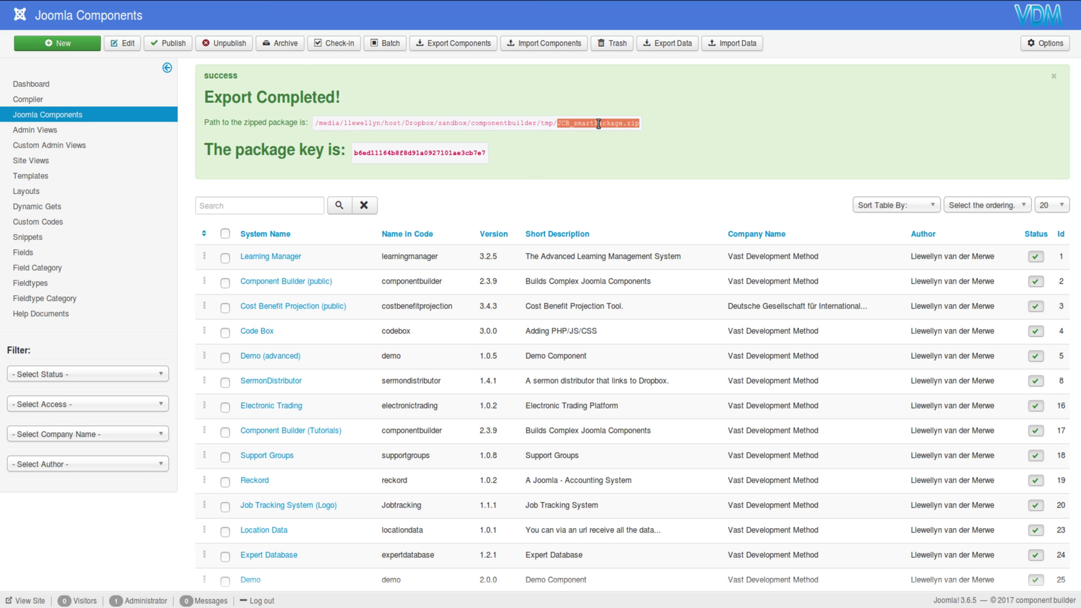
{"action": "left_click", "coordinate": [483, 134]}
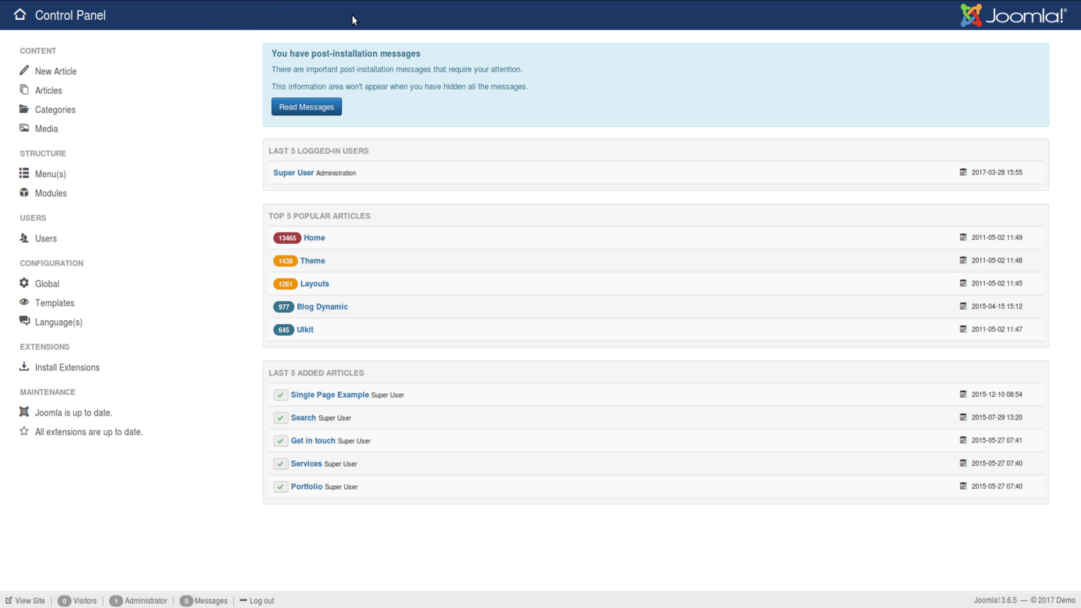
On the demo Joomla site, open the extension installer and choose to install from a URL
{"action": "left_click", "coordinate": [270, 1]}
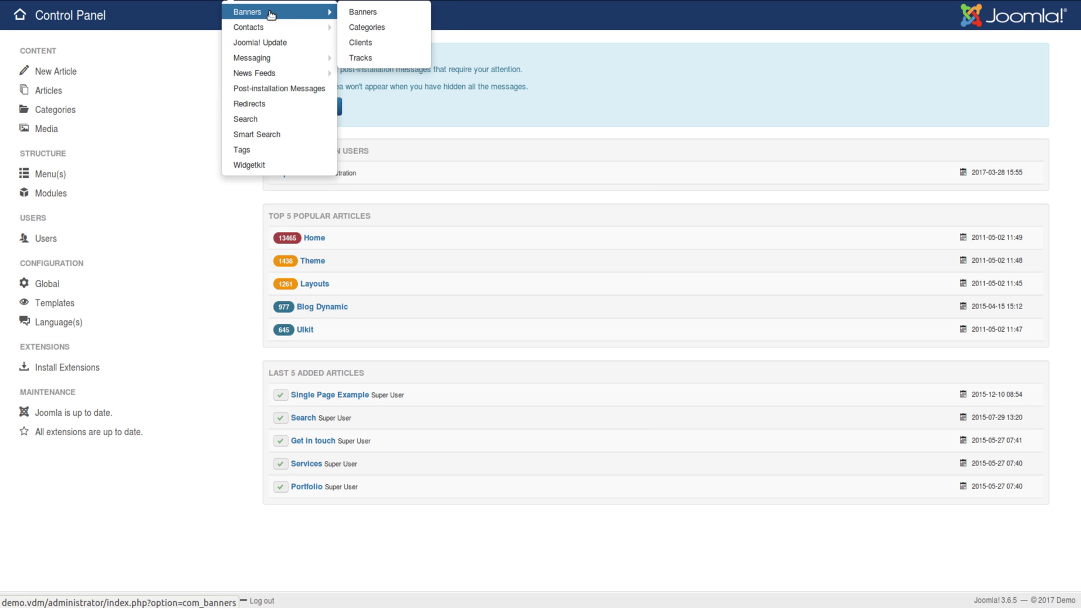
{"action": "mouse_move", "coordinate": [276, 12]}
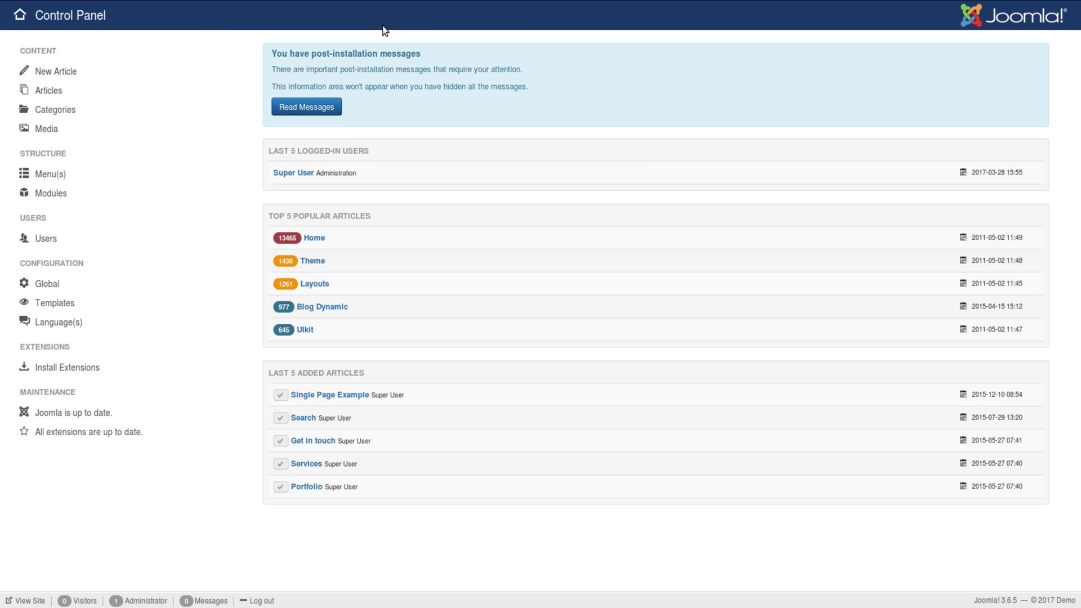
{"action": "left_click", "coordinate": [315, 2]}
{"action": "mouse_move", "coordinate": [315, 11]}
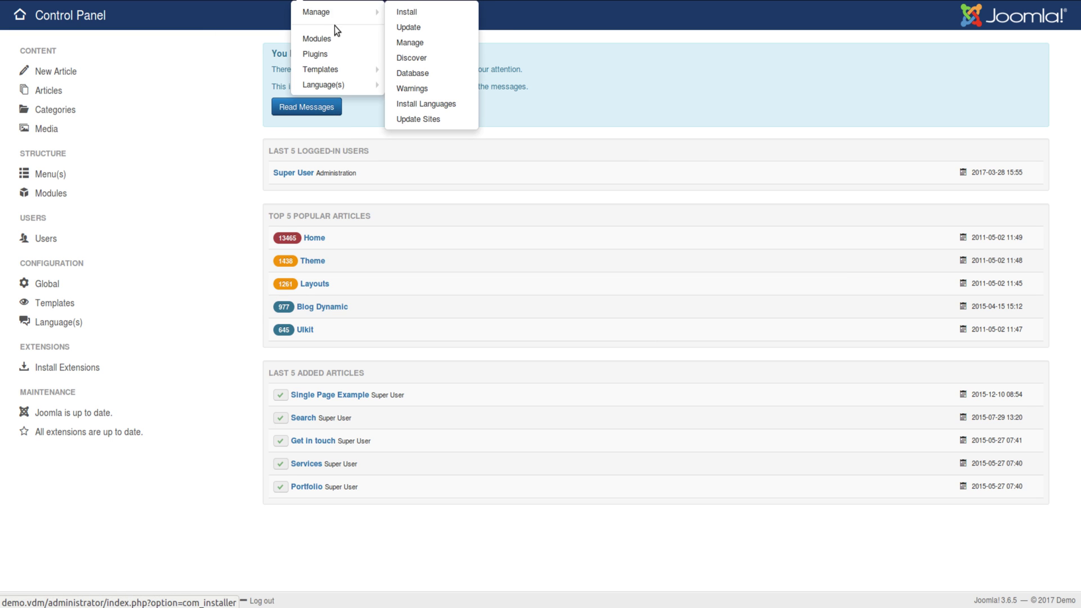
{"action": "left_click", "coordinate": [437, 16]}
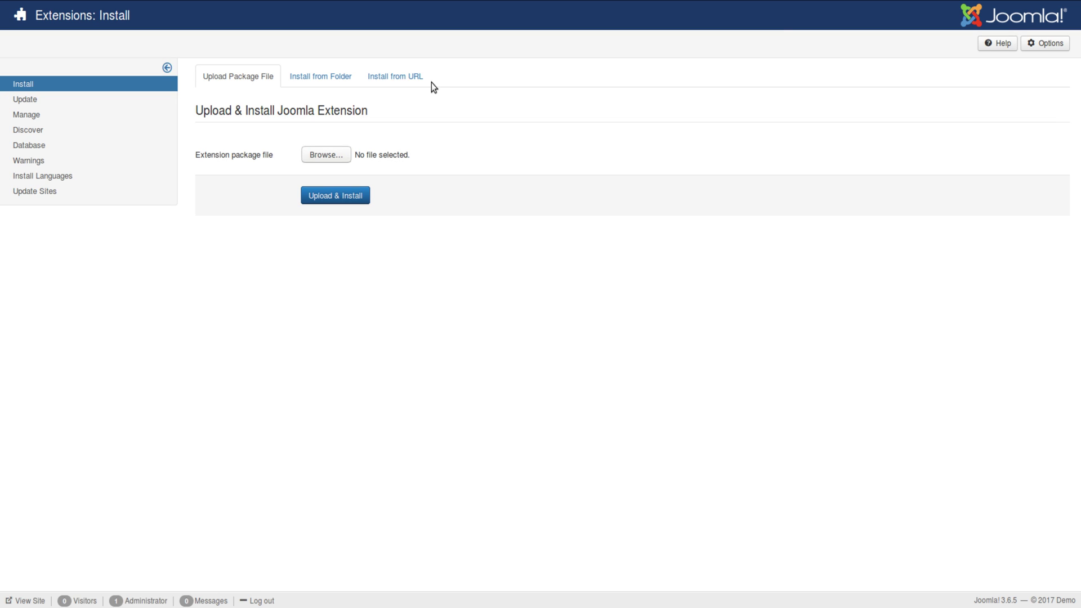
{"action": "left_click", "coordinate": [402, 82]}
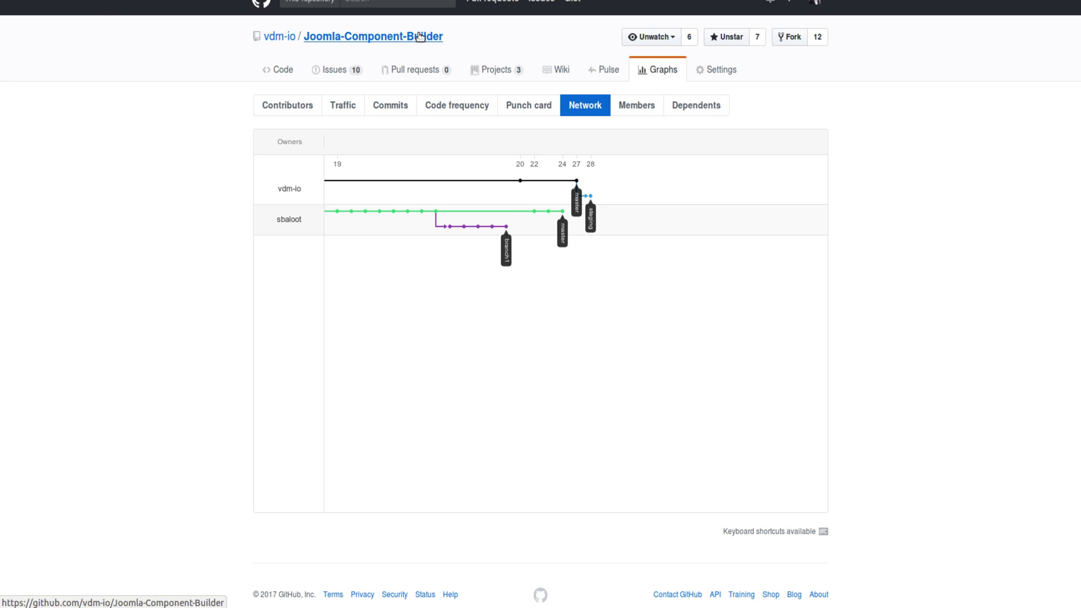
On GitHub, open the releases of vdm-io/Joomla-Component-Builder and copy the download link of JCB_v2.3.9.zip
{"action": "left_click", "coordinate": [420, 37]}
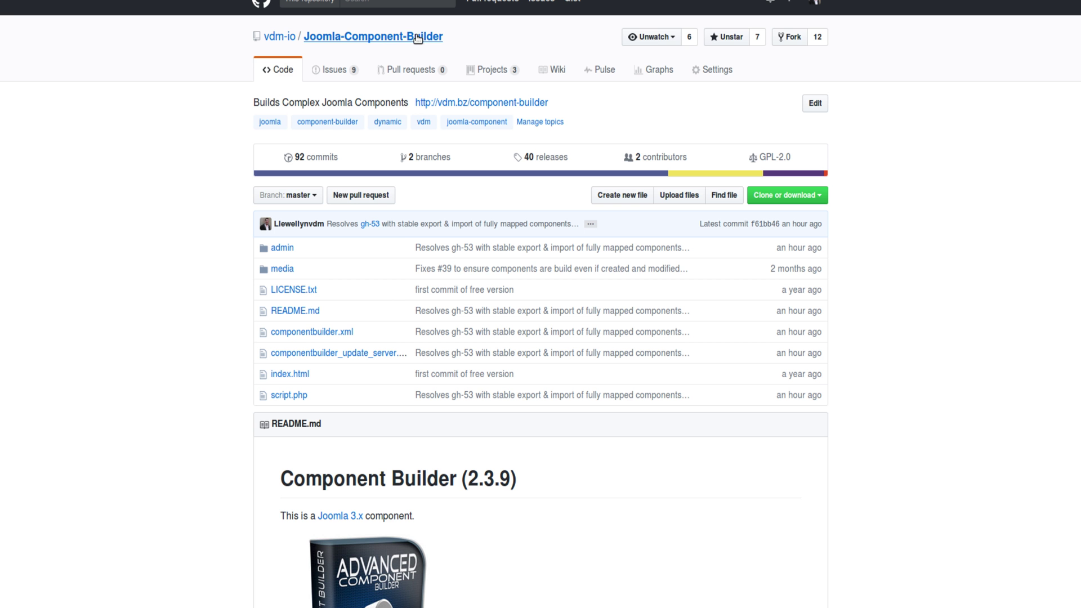
{"action": "left_click", "coordinate": [552, 163]}
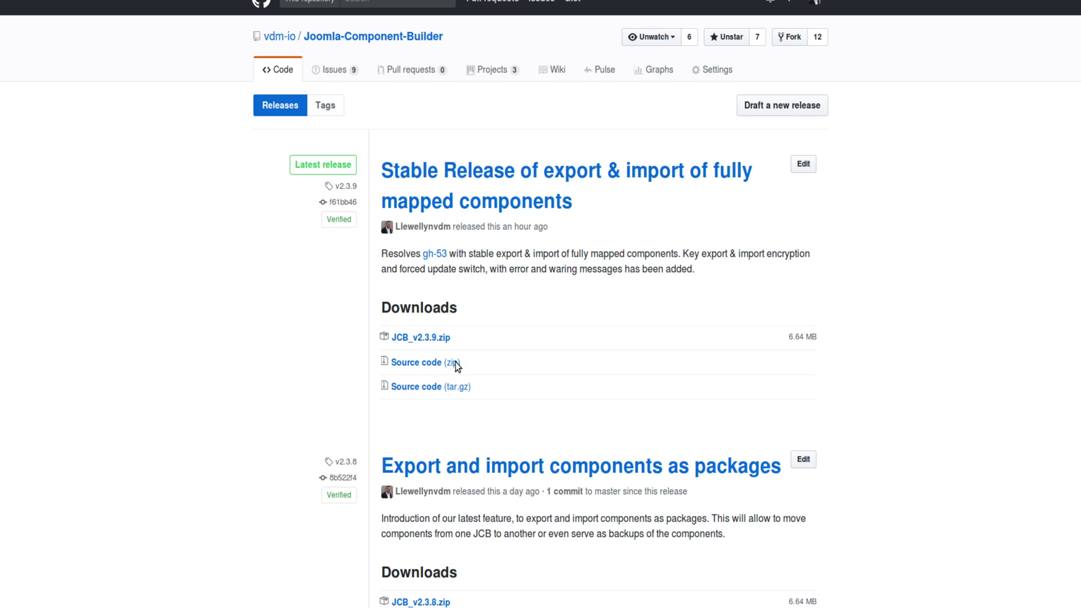
{"action": "right_click", "coordinate": [418, 340]}
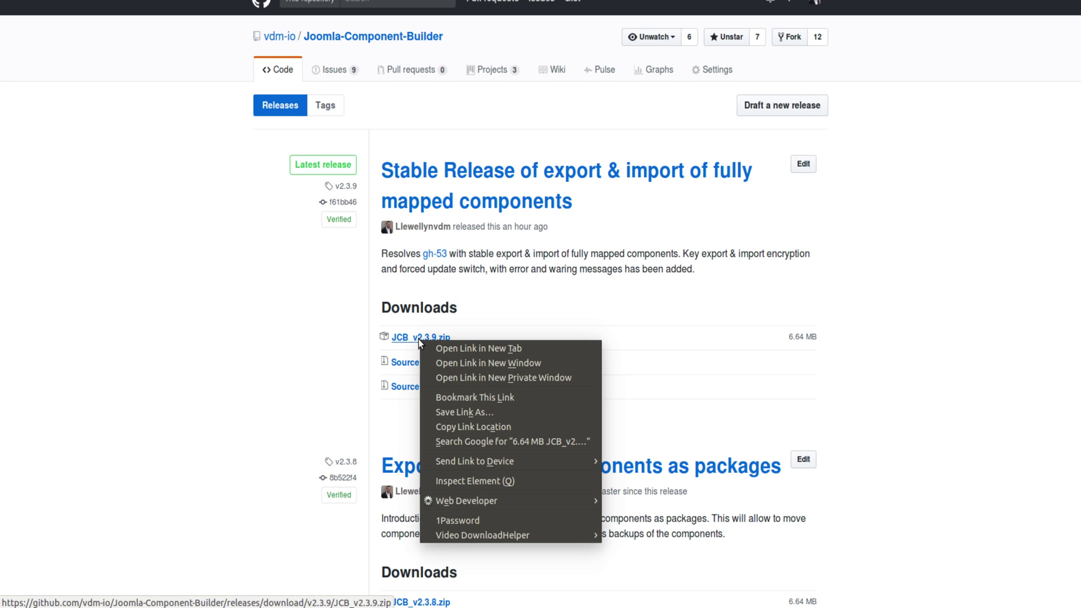
{"action": "left_click", "coordinate": [472, 429]}
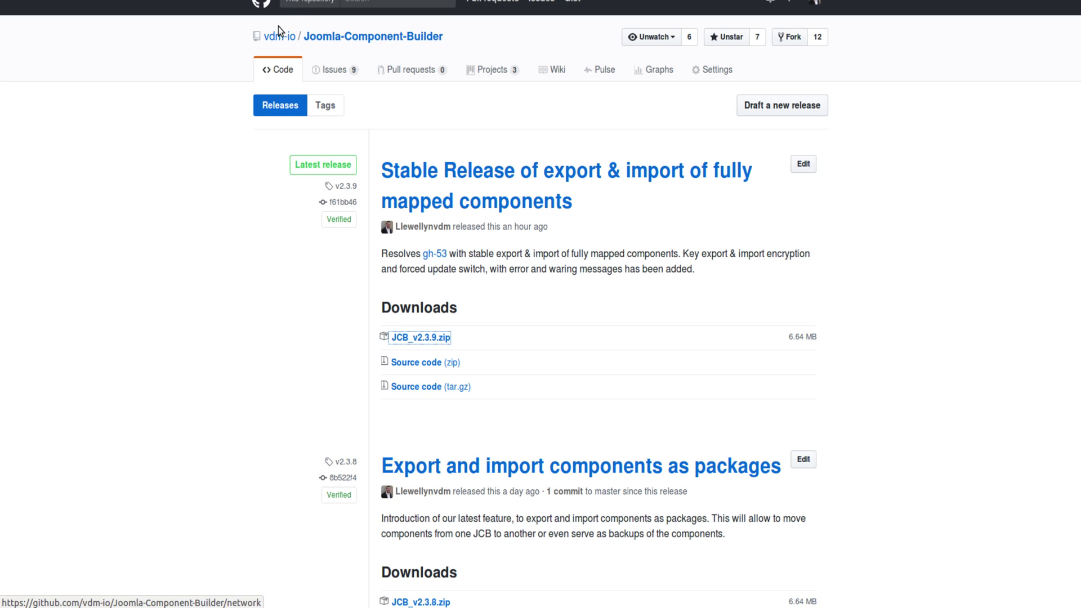
Back on the demo site, install the component from the copied JCB_v2.3.9.zip URL
{"action": "key", "text": "ctrl+Tab"}
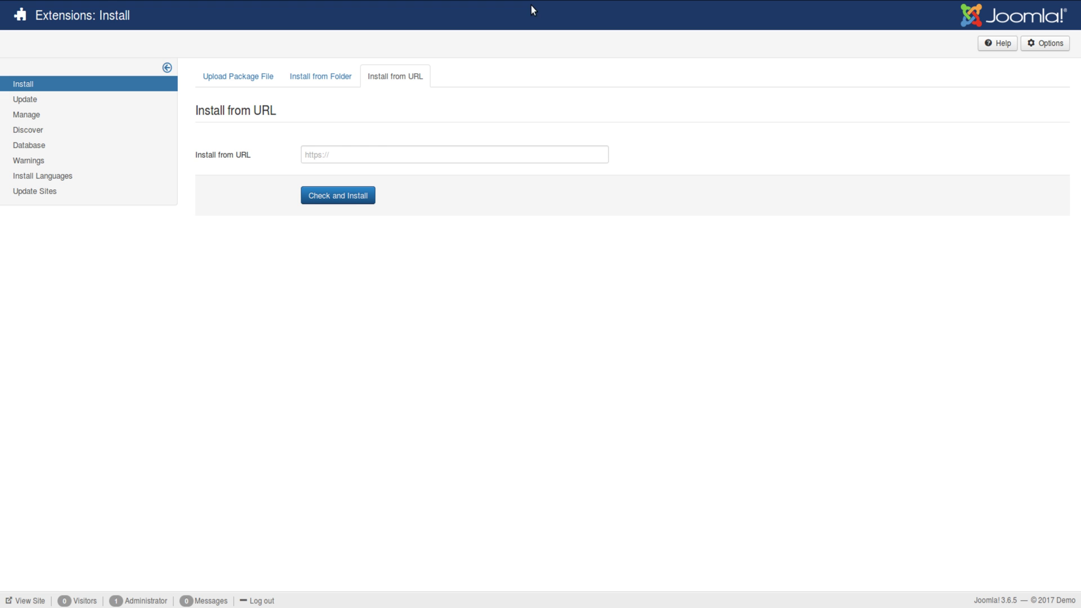
{"action": "left_click", "coordinate": [342, 155]}
{"action": "key", "text": "ctrl+v"}
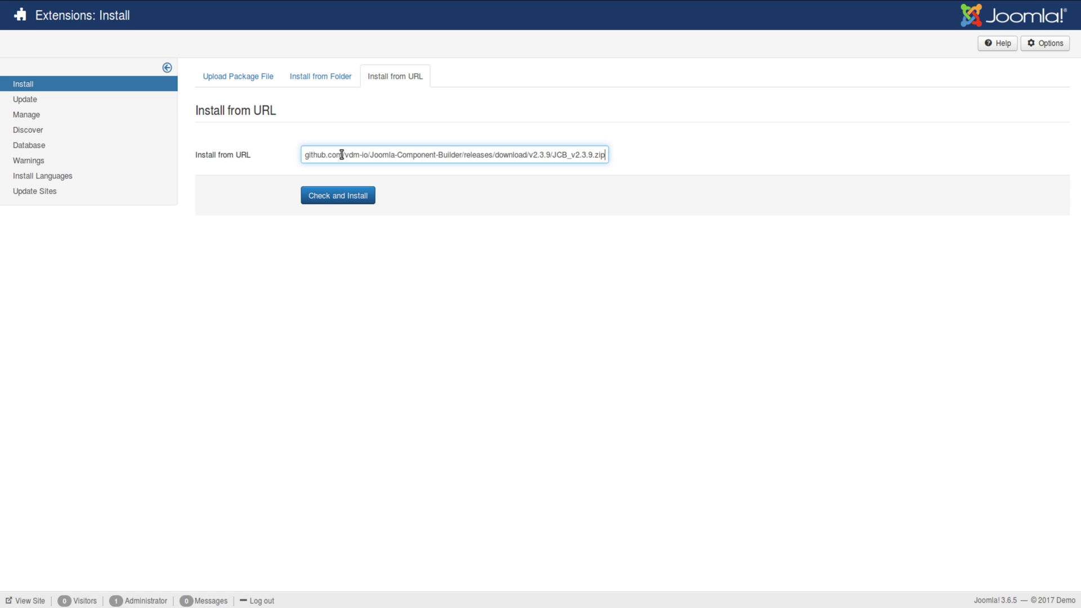
{"action": "left_click", "coordinate": [515, 200]}
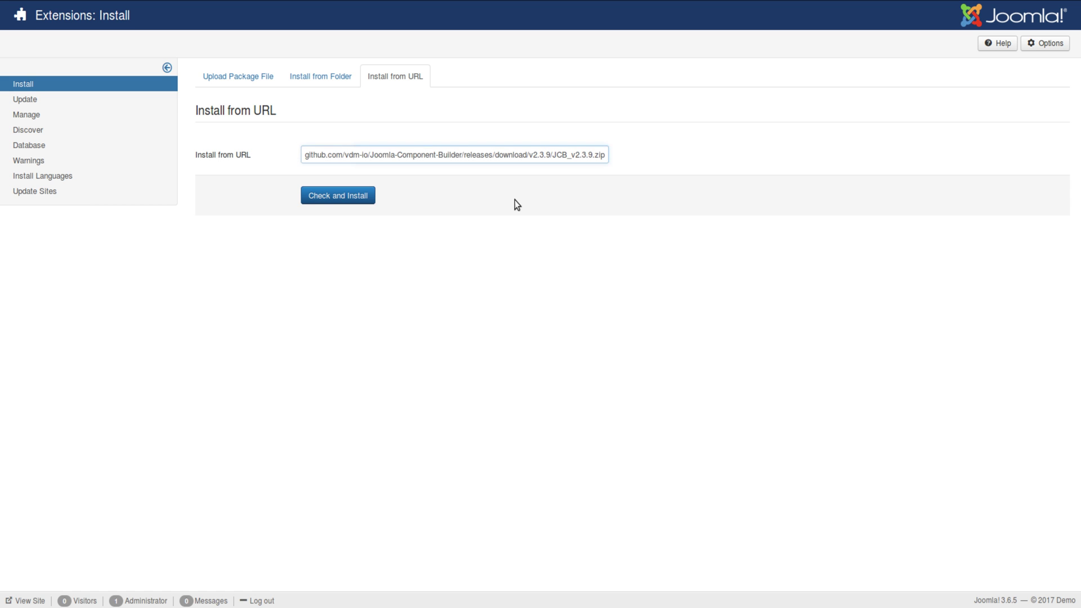
{"action": "left_click", "coordinate": [349, 201]}
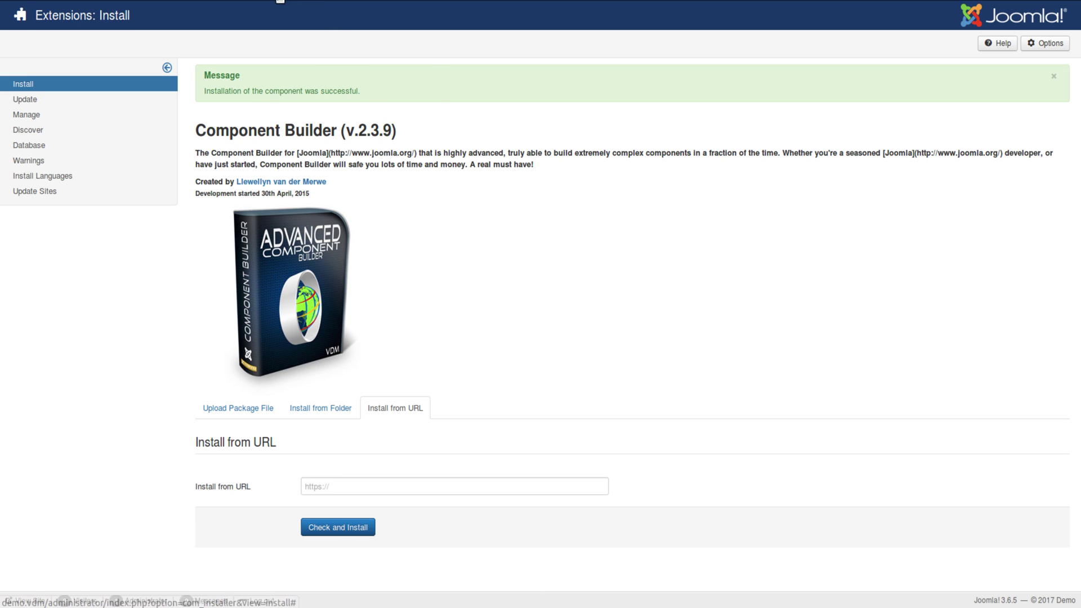
Open Component Builder's Joomla Components list on the demo site and compare it with the source site's list
{"action": "left_click", "coordinate": [280, 2]}
{"action": "mouse_move", "coordinate": [262, 13]}
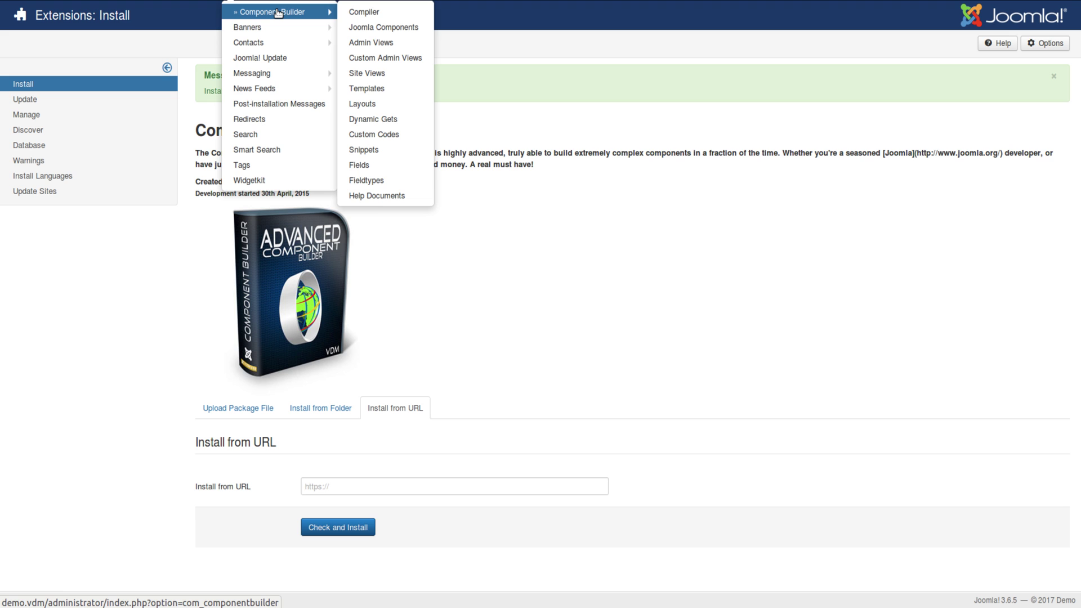
{"action": "left_click", "coordinate": [277, 12]}
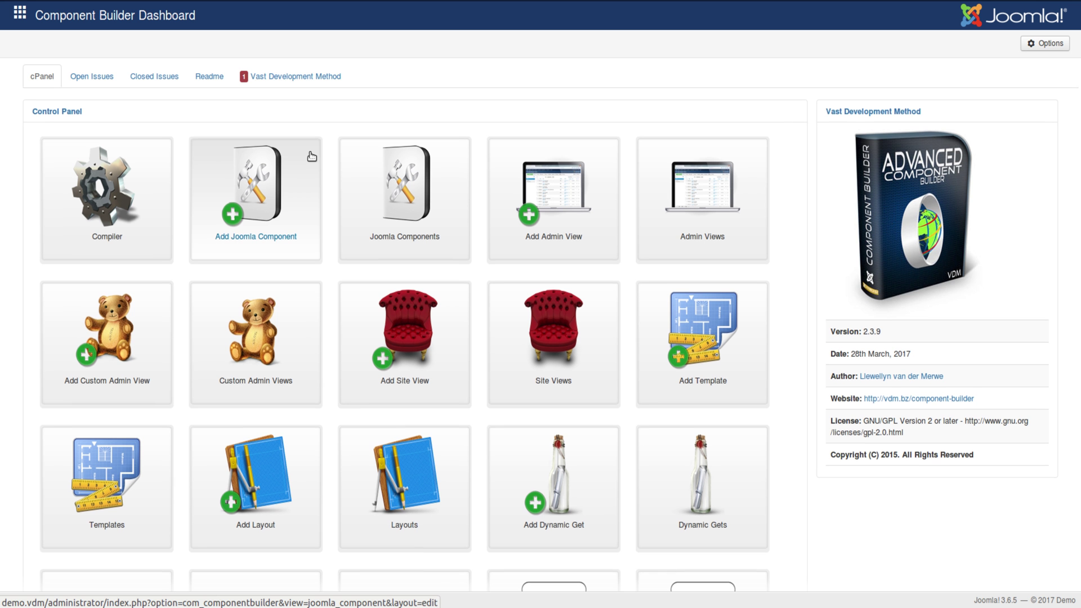
{"action": "left_click", "coordinate": [394, 179]}
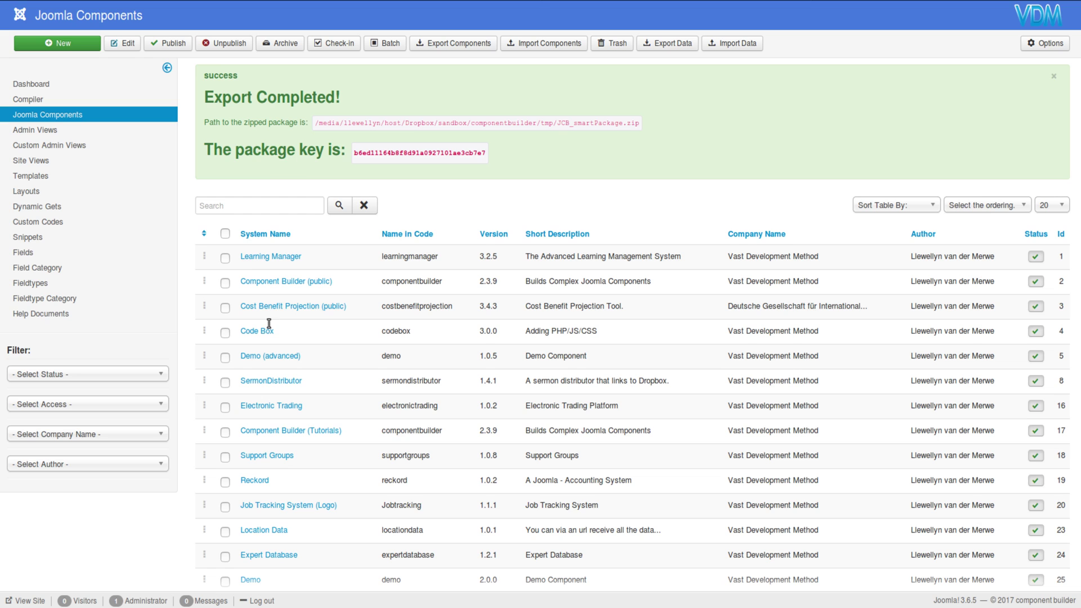
{"action": "scroll", "coordinate": [269, 323], "scroll_direction": "down", "scroll_amount": 3}
{"action": "scroll", "coordinate": [282, 315], "scroll_direction": "up", "scroll_amount": 3}
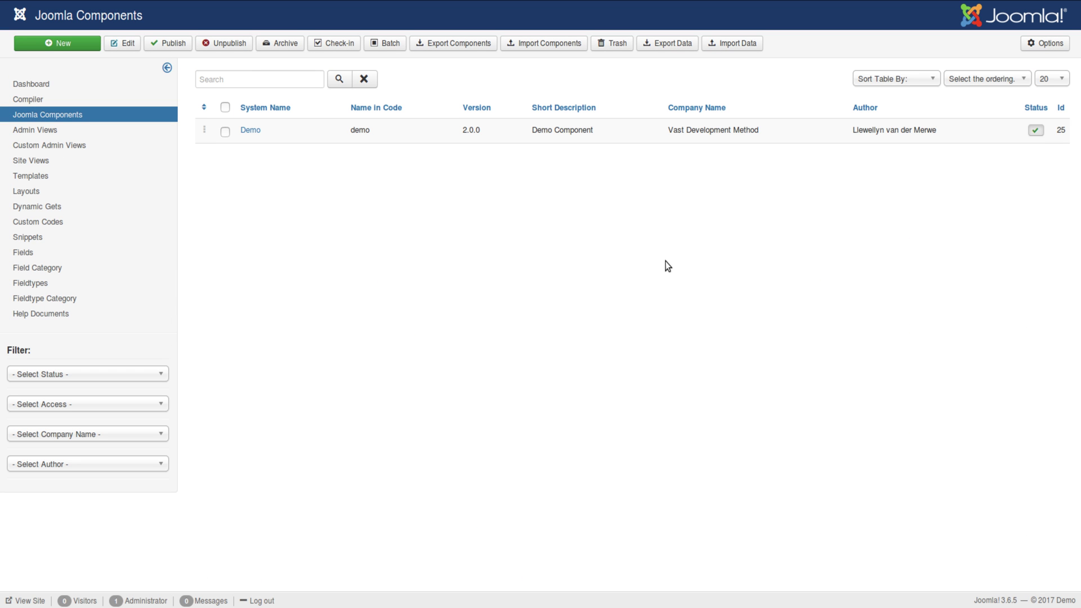
Start a component import on the demo site and upload the component zip package for it
{"action": "left_click", "coordinate": [554, 45]}
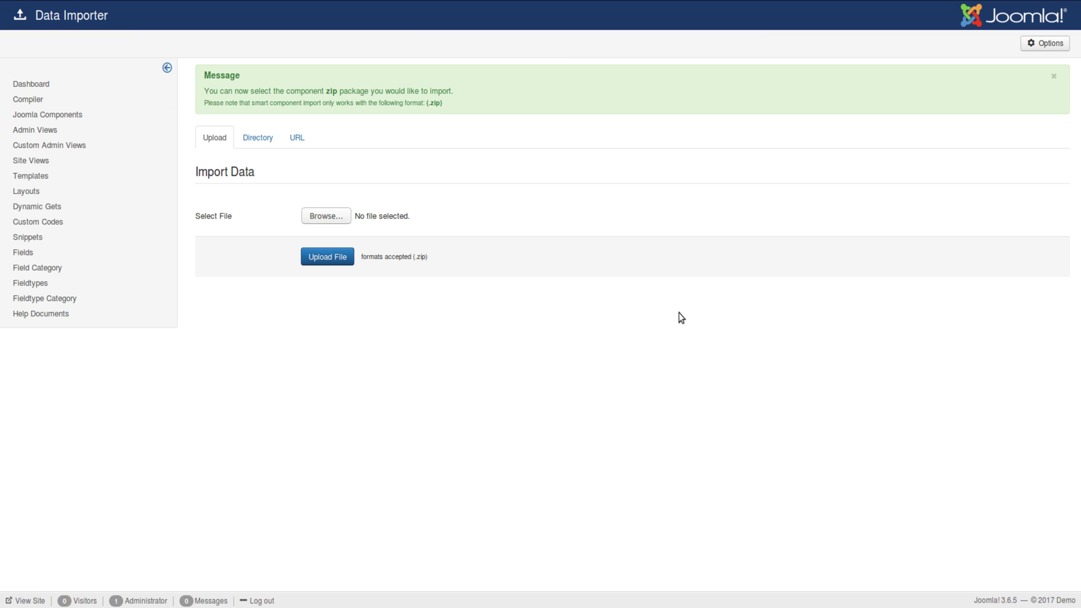
{"action": "left_click", "coordinate": [327, 216]}
{"action": "left_click", "coordinate": [325, 255]}
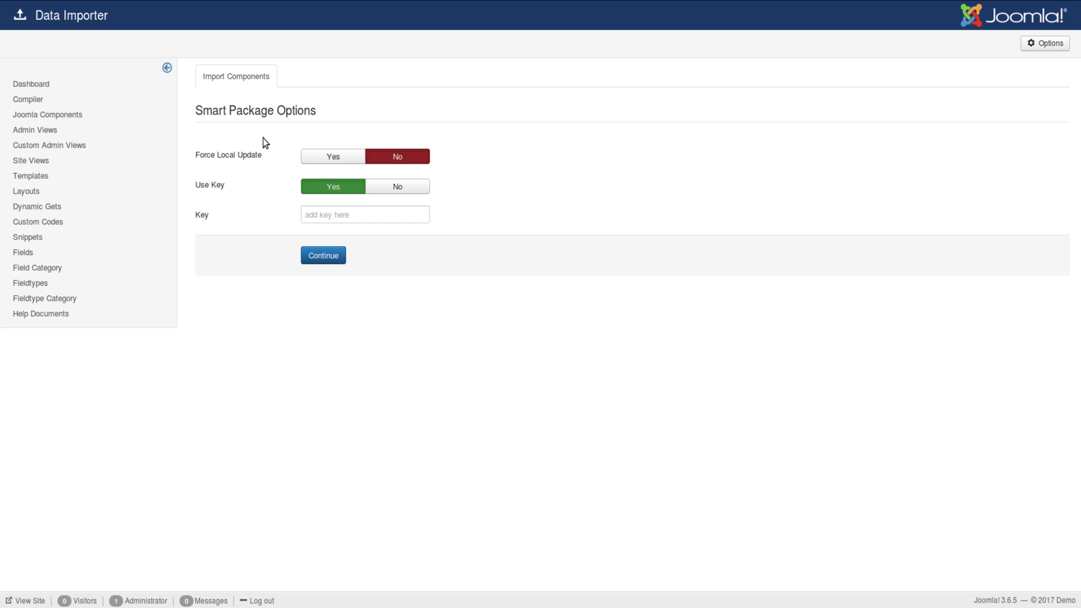
{"action": "mouse_move", "coordinate": [246, 154]}
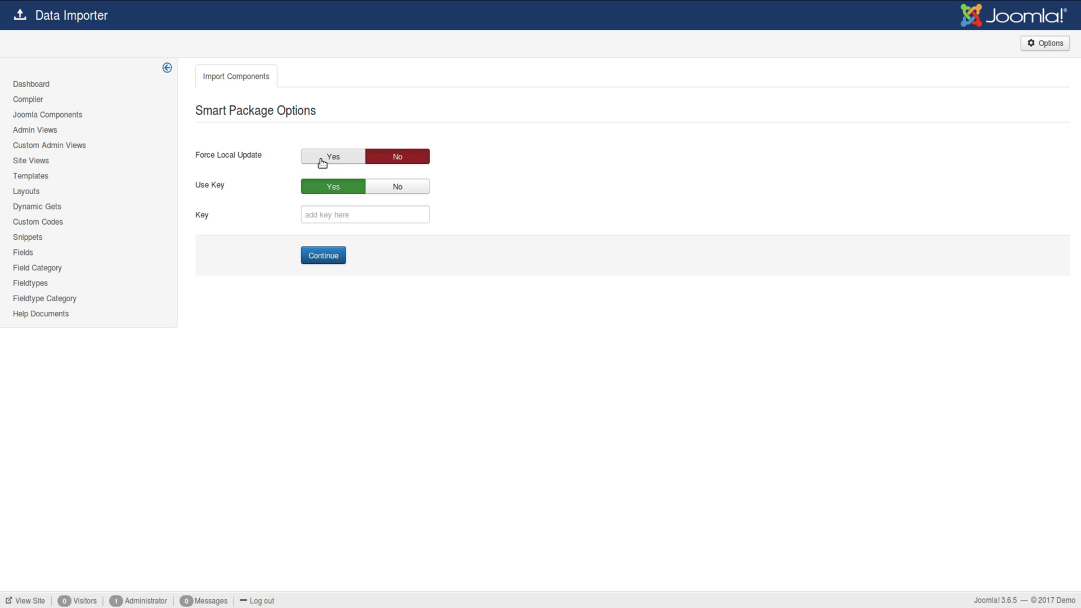
Set Force Local Update to No, copy the package key from the source site into the Key field, and run the import
{"action": "left_click", "coordinate": [322, 162]}
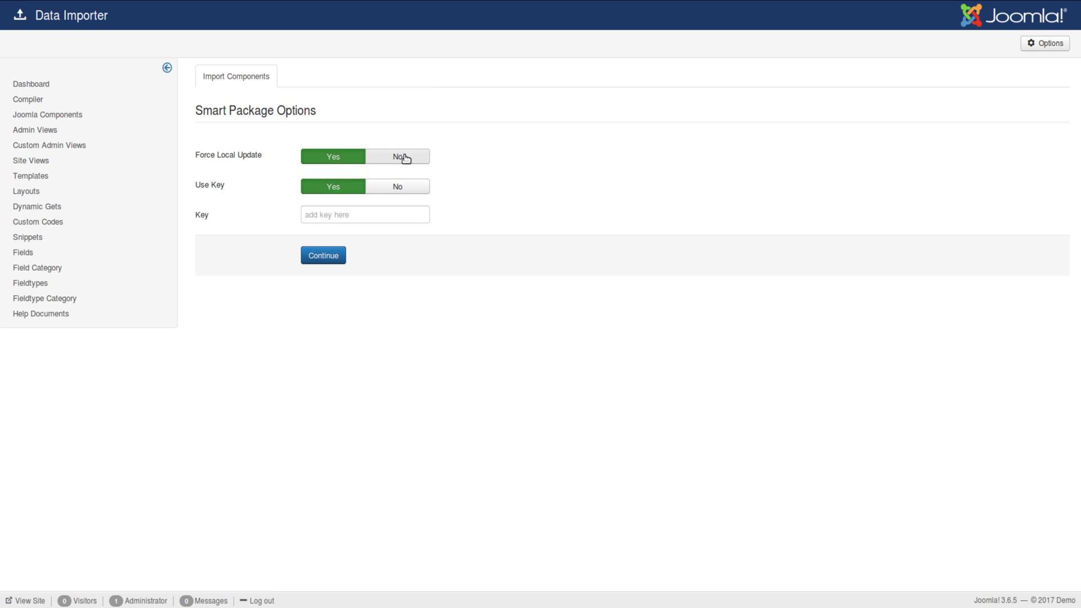
{"action": "left_click", "coordinate": [406, 159]}
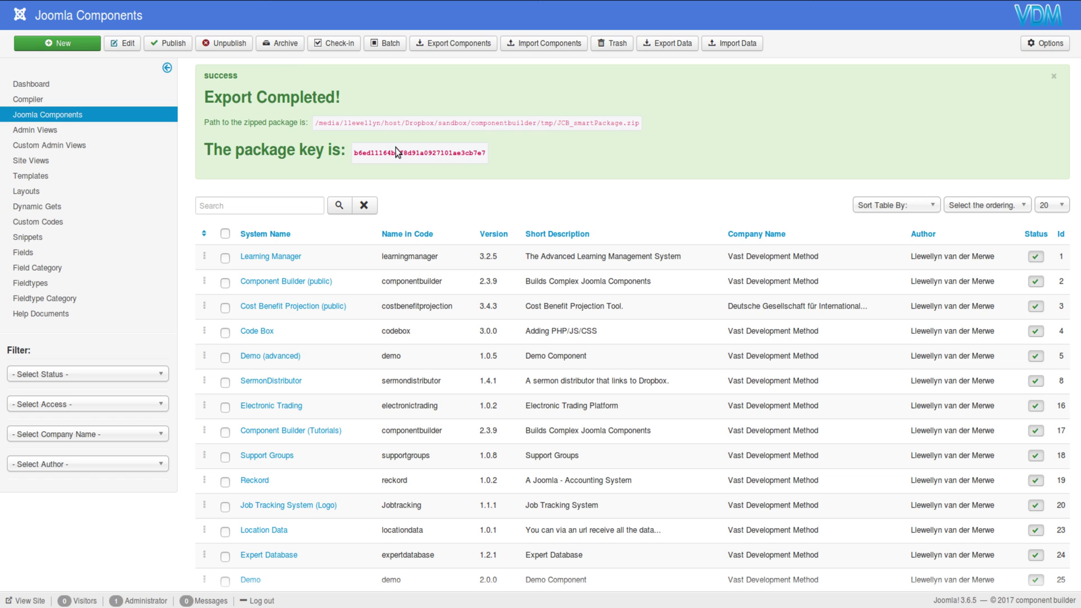
{"action": "double_click", "coordinate": [397, 152]}
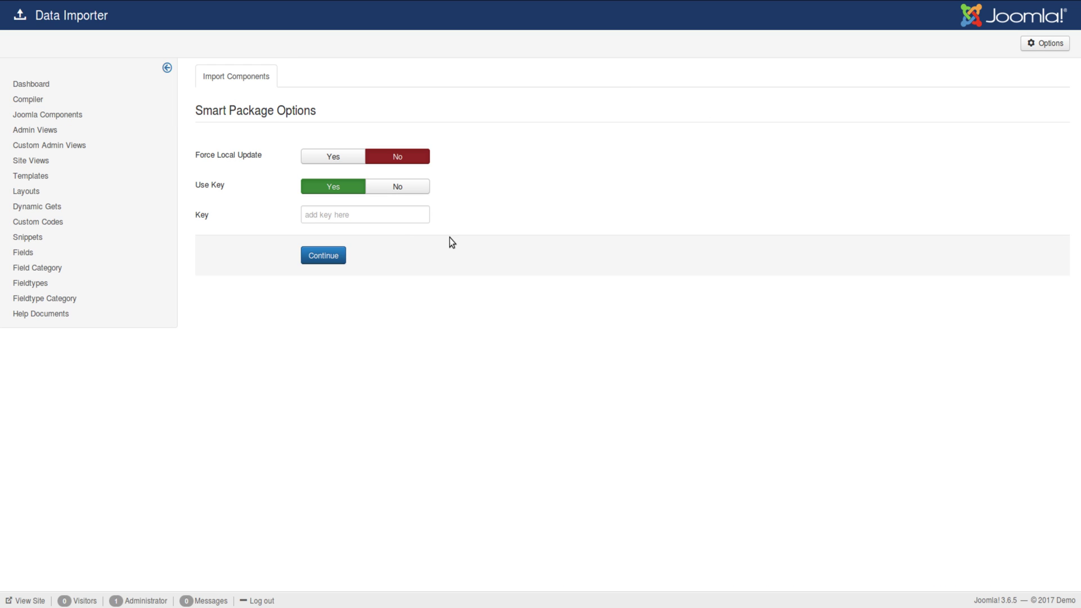
{"action": "left_click", "coordinate": [391, 216]}
{"action": "key", "text": "ctrl+v"}
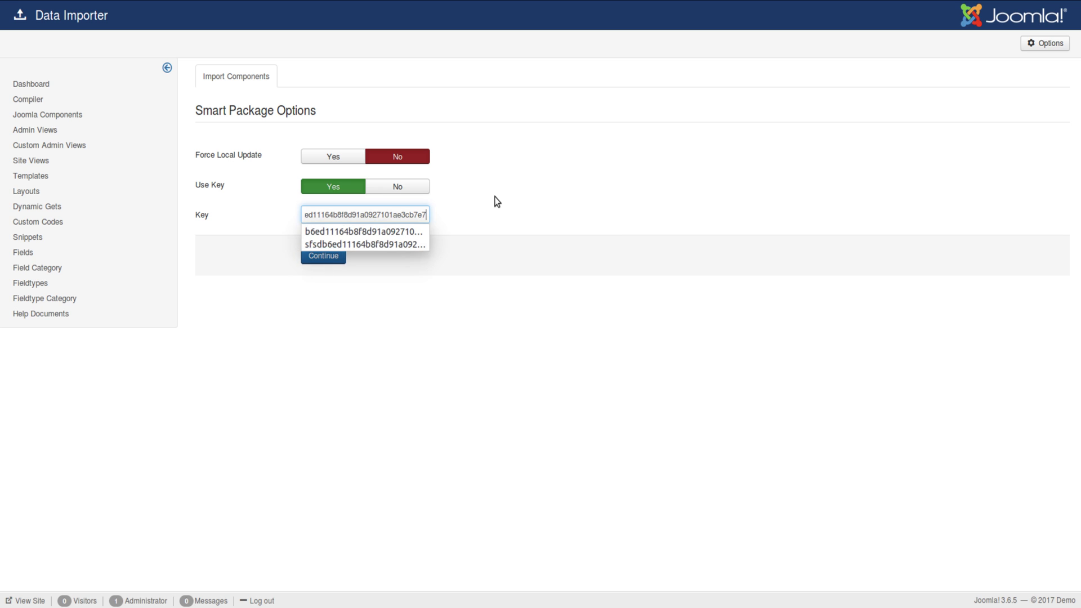
{"action": "left_click", "coordinate": [497, 201]}
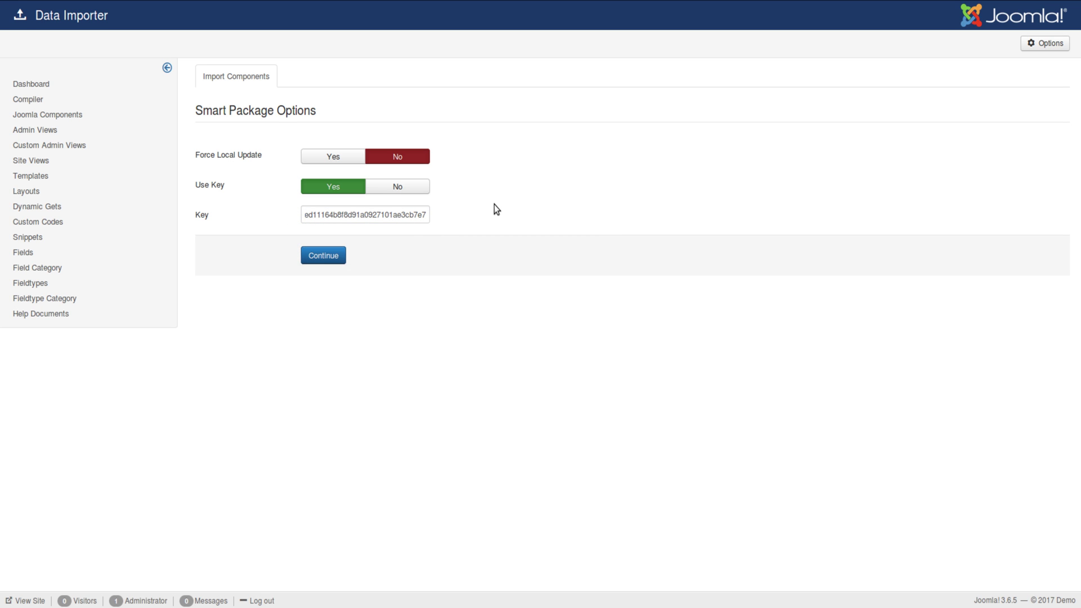
{"action": "left_click", "coordinate": [330, 257]}
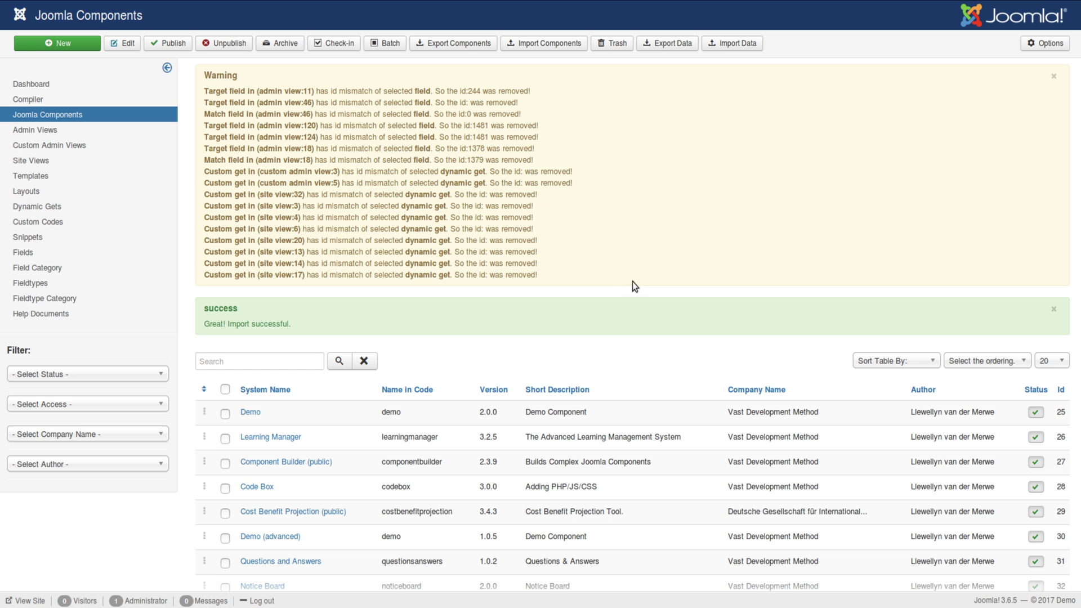
Examine the id mismatch warnings from the import and look through the list of imported components
{"action": "scroll", "coordinate": [563, 270], "scroll_direction": "down", "scroll_amount": 1}
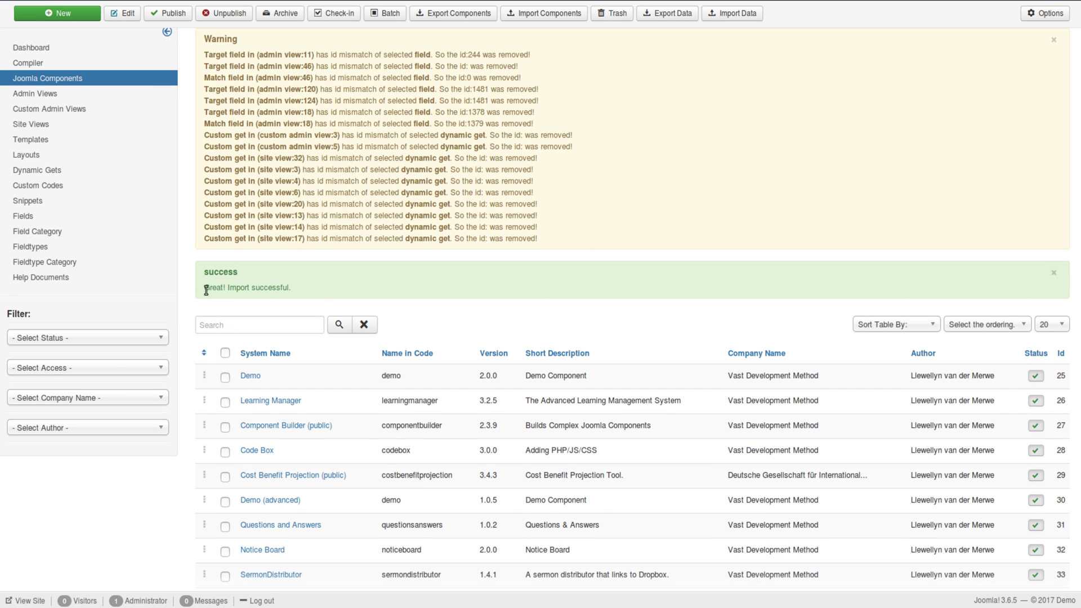
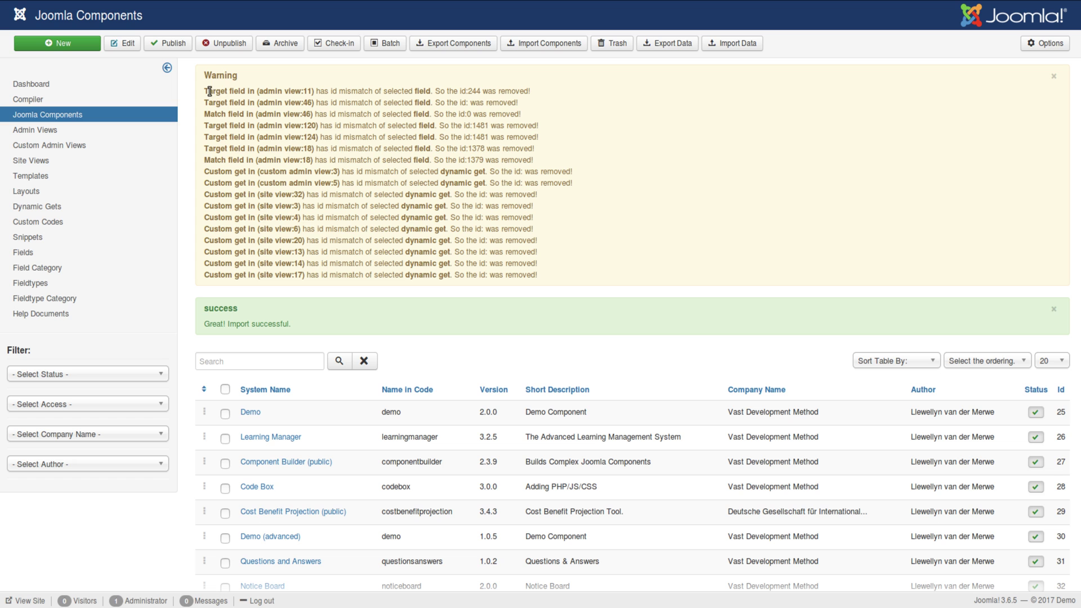
{"action": "left_click_drag", "start_coordinate": [206, 90], "coordinate": [549, 271]}
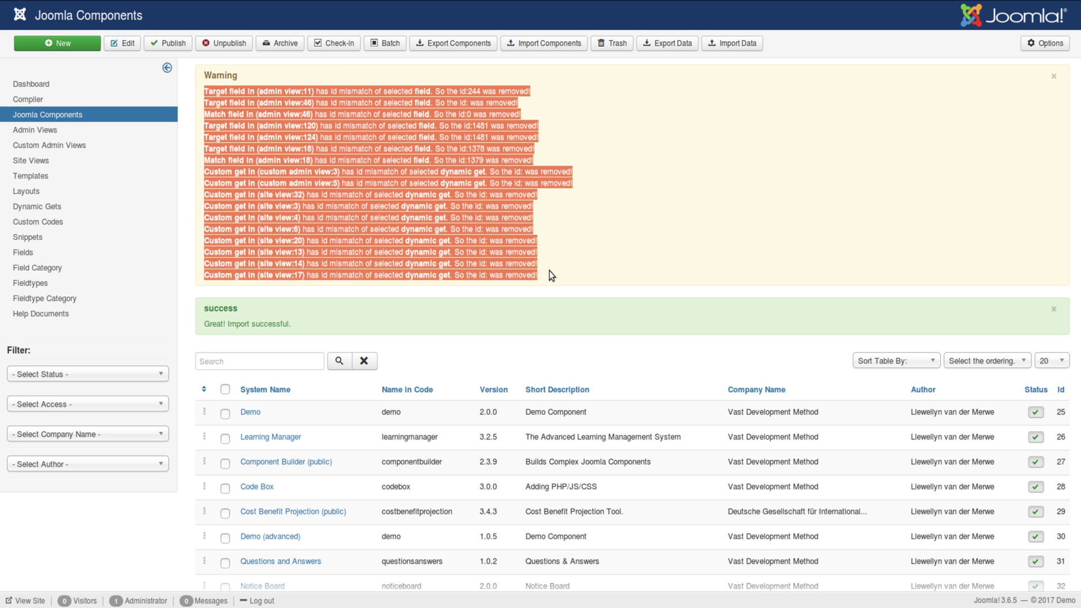
{"action": "left_click", "coordinate": [557, 263]}
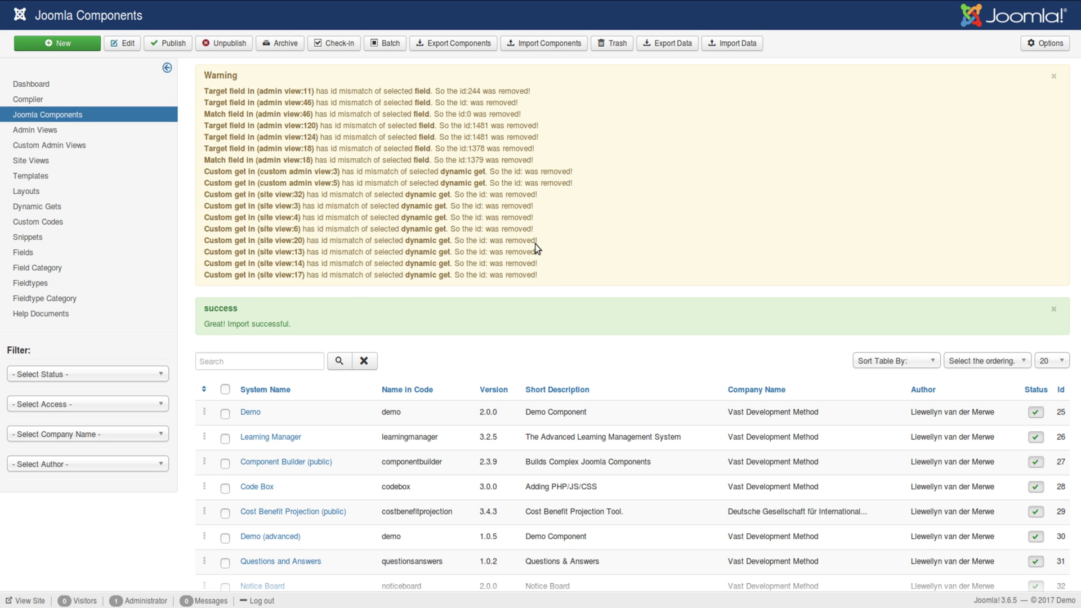
{"action": "left_click_drag", "start_coordinate": [208, 92], "coordinate": [255, 91]}
{"action": "left_click_drag", "start_coordinate": [257, 91], "coordinate": [295, 92]}
{"action": "double_click", "coordinate": [423, 92]}
{"action": "left_click_drag", "start_coordinate": [468, 92], "coordinate": [487, 91]}
{"action": "scroll", "coordinate": [445, 200], "scroll_direction": "down", "scroll_amount": 1}
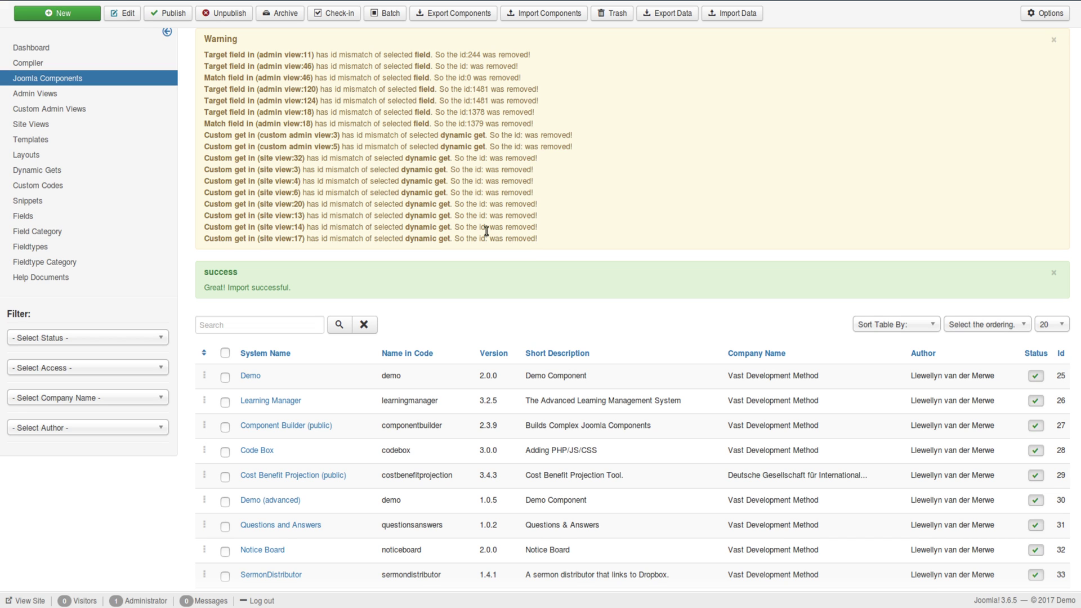
{"action": "left_click_drag", "start_coordinate": [311, 54], "coordinate": [307, 55]}
{"action": "scroll", "coordinate": [600, 243], "scroll_direction": "up", "scroll_amount": 1}
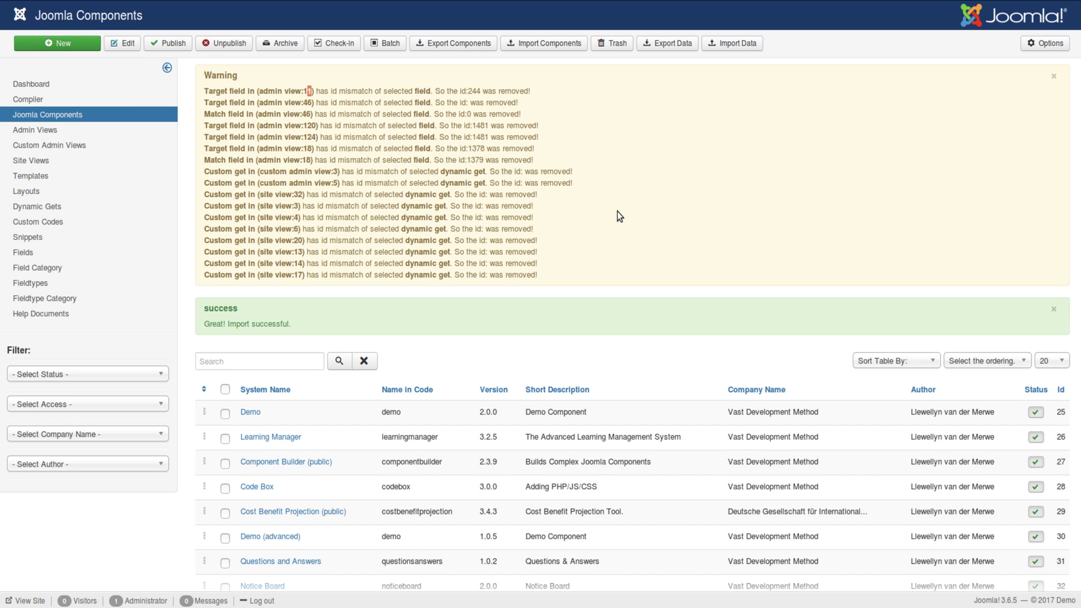
{"action": "scroll", "coordinate": [608, 213], "scroll_direction": "down", "scroll_amount": 1}
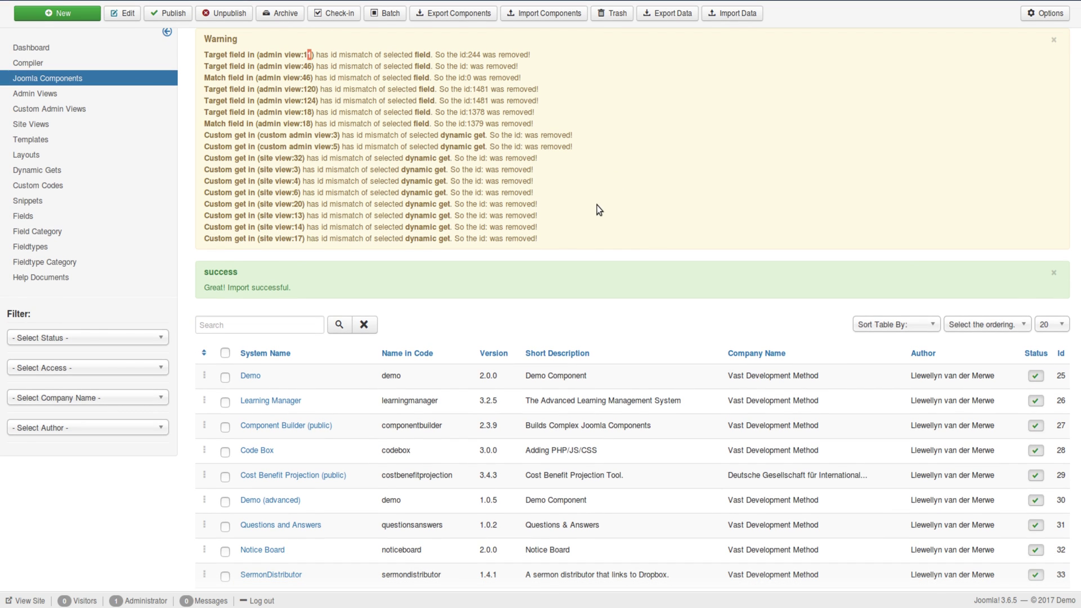
{"action": "scroll", "coordinate": [568, 195], "scroll_direction": "down", "scroll_amount": 5}
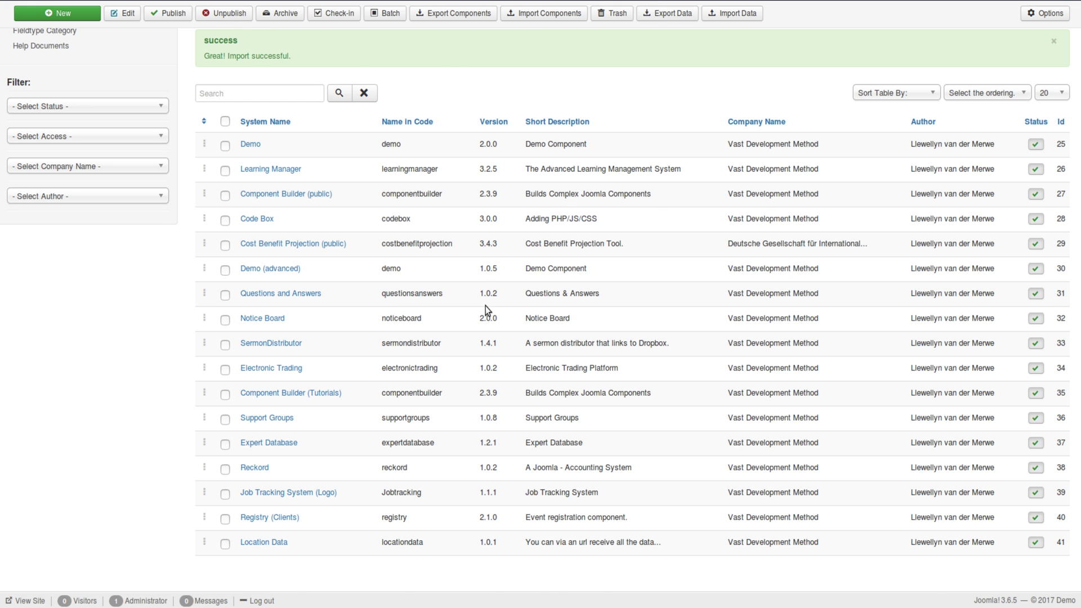
{"action": "scroll", "coordinate": [485, 306], "scroll_direction": "up", "scroll_amount": 5}
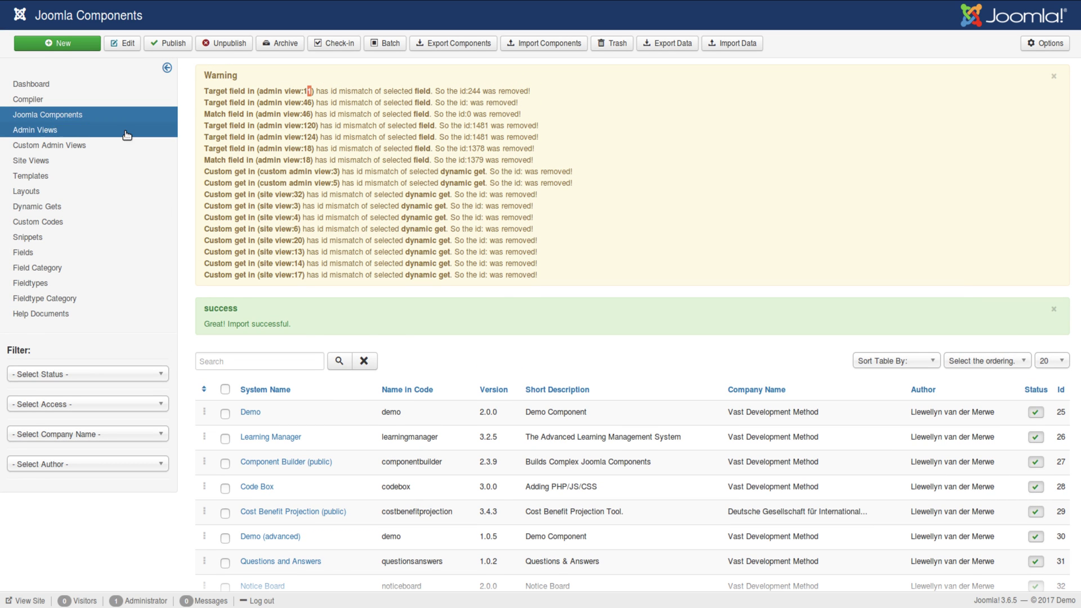
Compile the Registry (Clients) component with Add to Git Folder set to No and install it on this Joomla website
{"action": "left_click", "coordinate": [65, 101]}
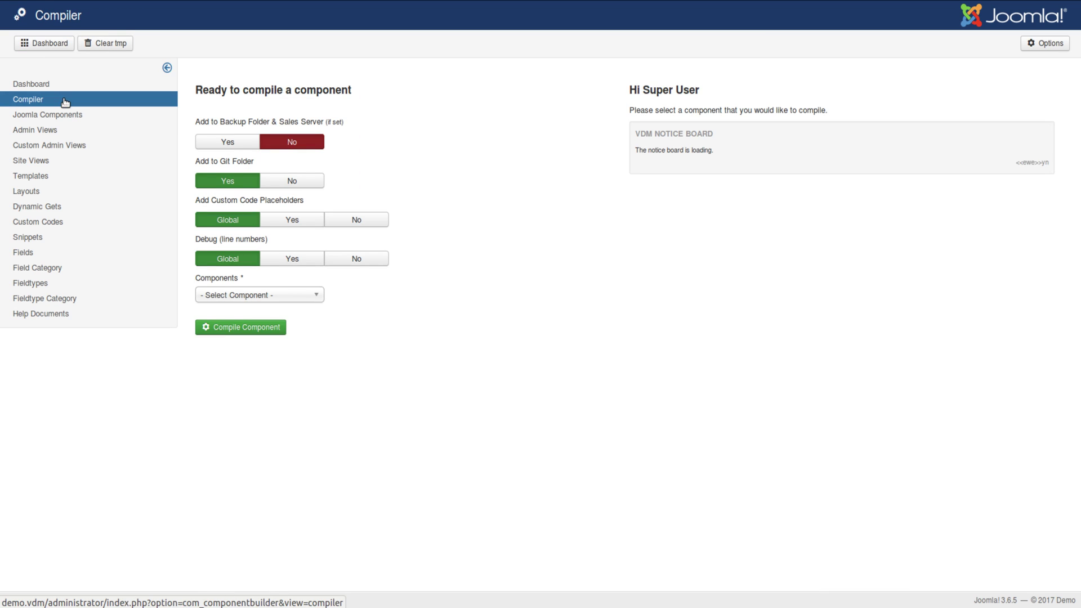
{"action": "left_click", "coordinate": [308, 296]}
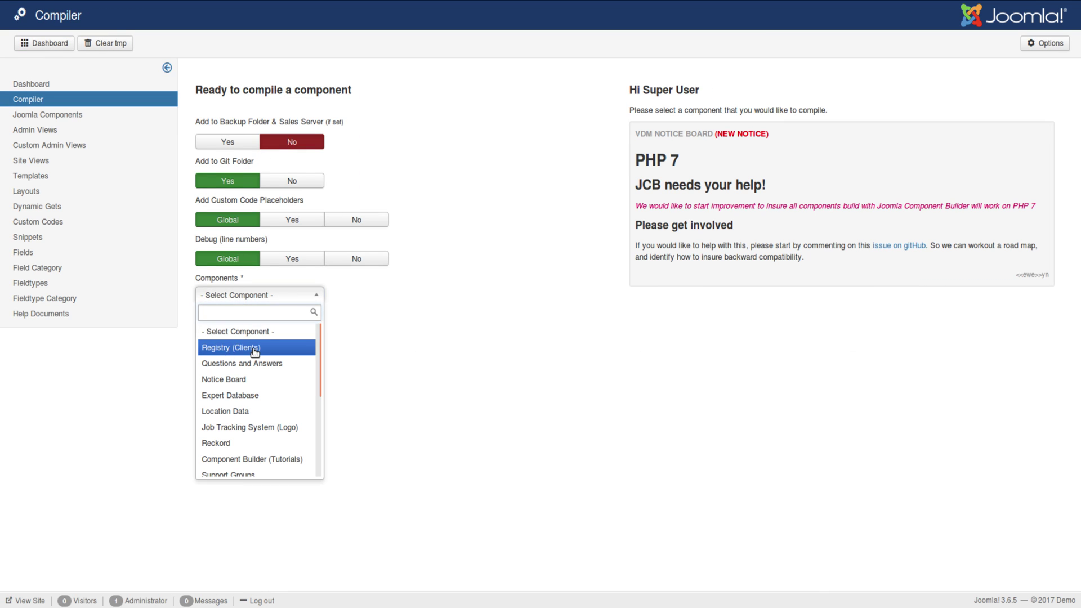
{"action": "left_click", "coordinate": [227, 349]}
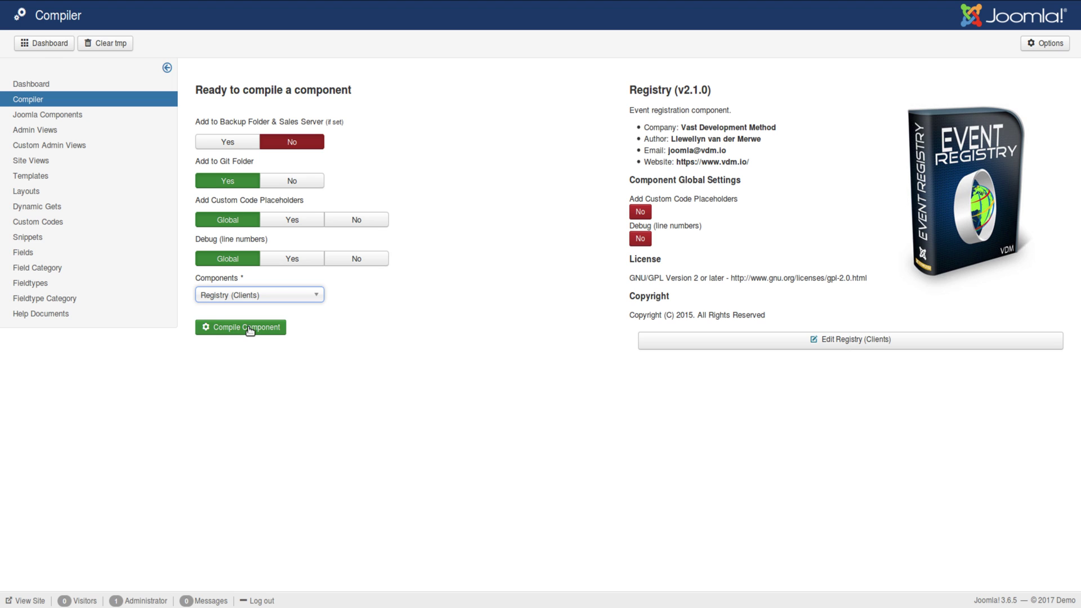
{"action": "left_click", "coordinate": [287, 182]}
{"action": "left_click", "coordinate": [199, 328]}
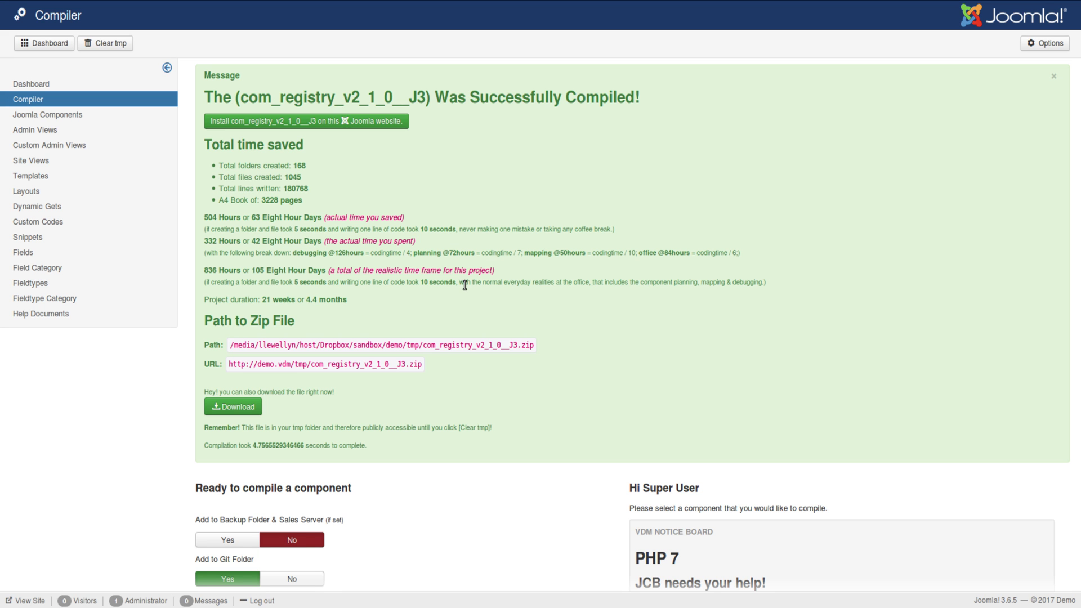
{"action": "left_click", "coordinate": [307, 123]}
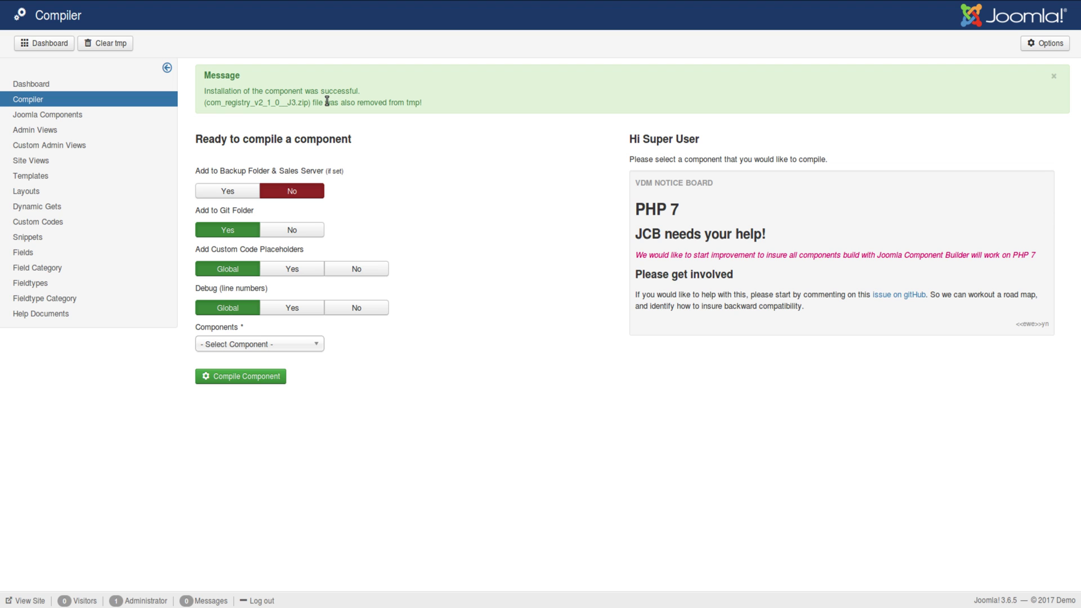
Open the installed Registry component in a separate browser tab and look through its dashboard
{"action": "left_click", "coordinate": [261, 4]}
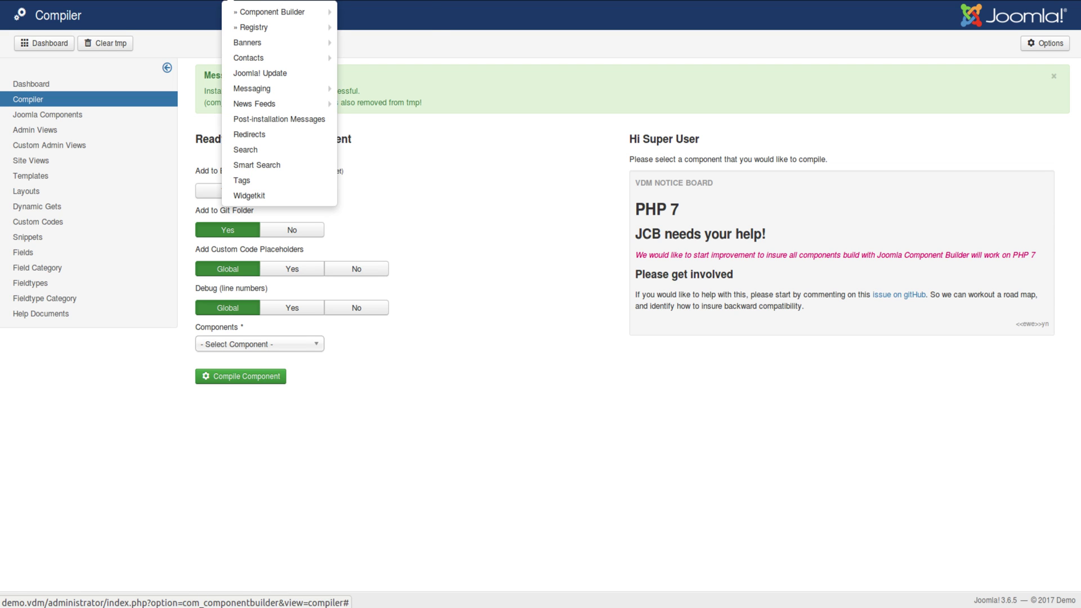
{"action": "right_click", "coordinate": [285, 29]}
{"action": "left_click", "coordinate": [293, 33]}
{"action": "left_click", "coordinate": [254, 27]}
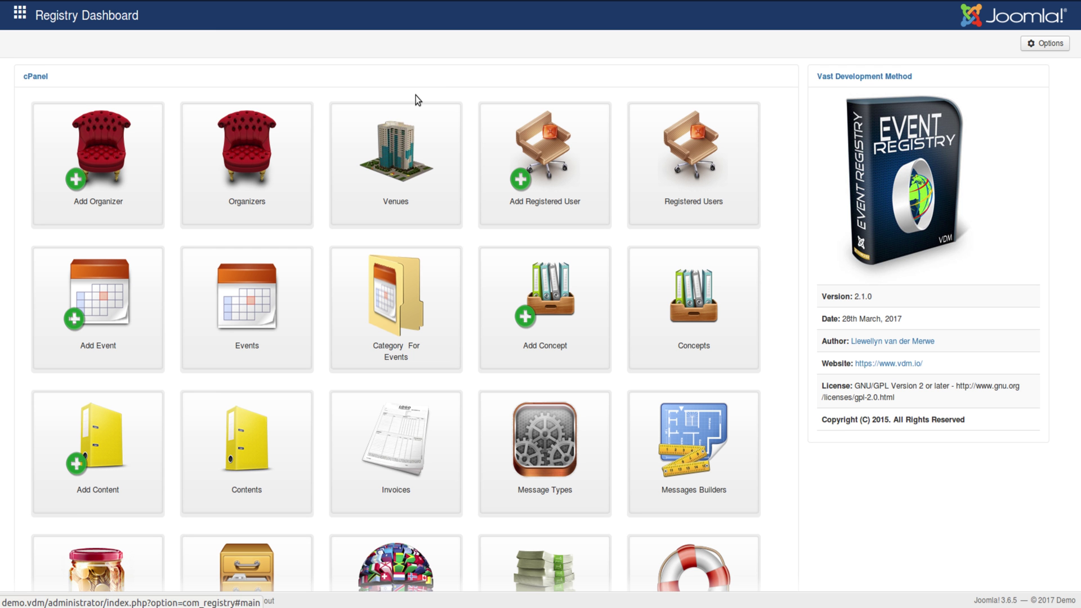
{"action": "scroll", "coordinate": [453, 101], "scroll_direction": "down", "scroll_amount": 1}
{"action": "scroll", "coordinate": [454, 110], "scroll_direction": "down", "scroll_amount": 3}
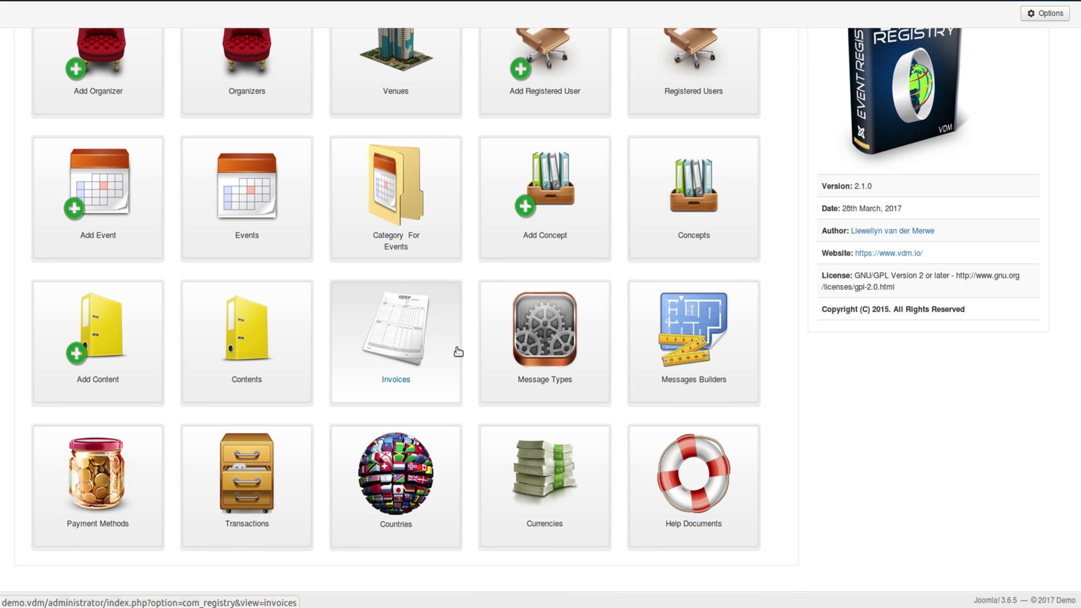
{"action": "scroll", "coordinate": [458, 351], "scroll_direction": "up", "scroll_amount": 3}
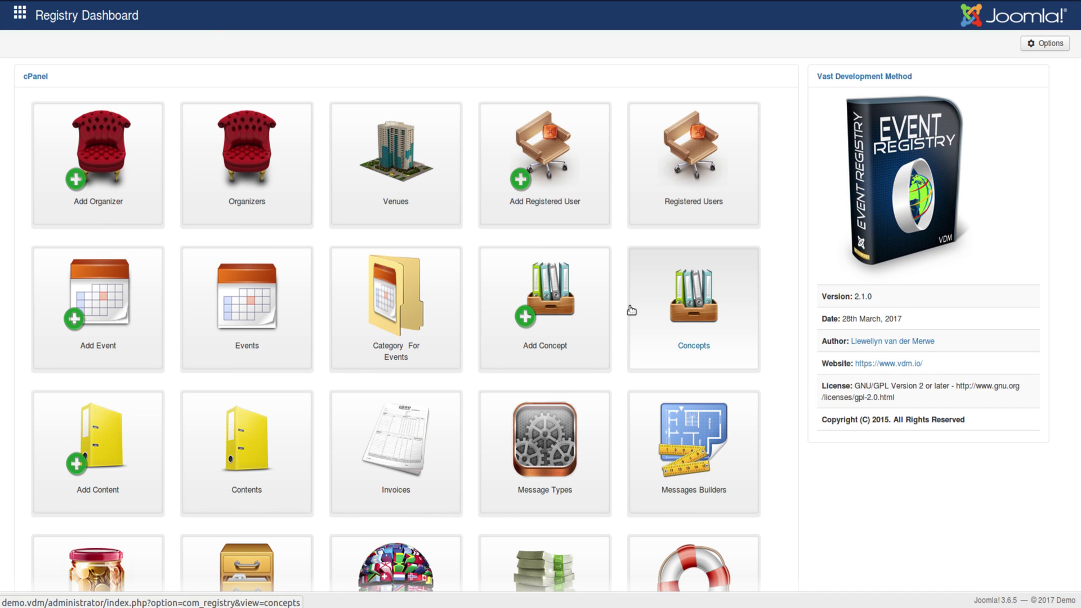
{"action": "scroll", "coordinate": [623, 302], "scroll_direction": "down", "scroll_amount": 3}
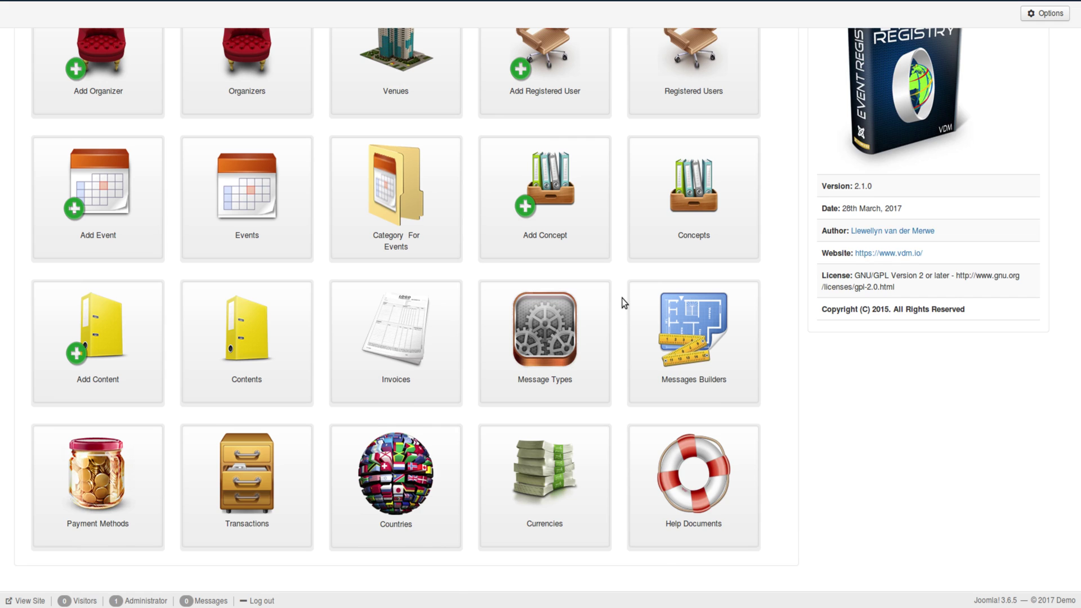
{"action": "scroll", "coordinate": [623, 302], "scroll_direction": "up", "scroll_amount": 3}
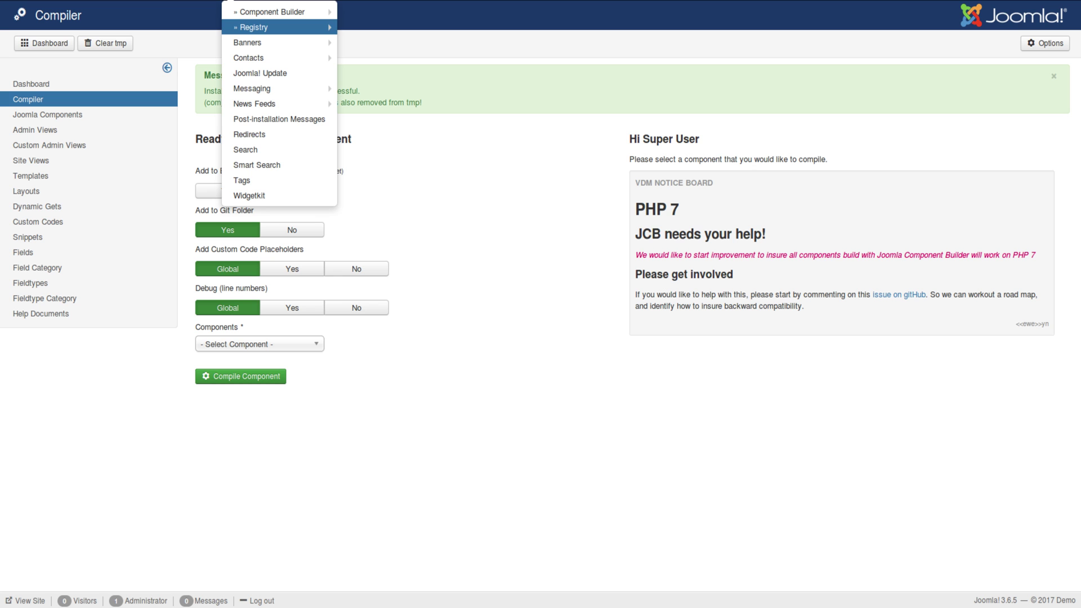
Return to Component Builder on the demo site and review its Joomla Components list
{"action": "left_click", "coordinate": [498, 199]}
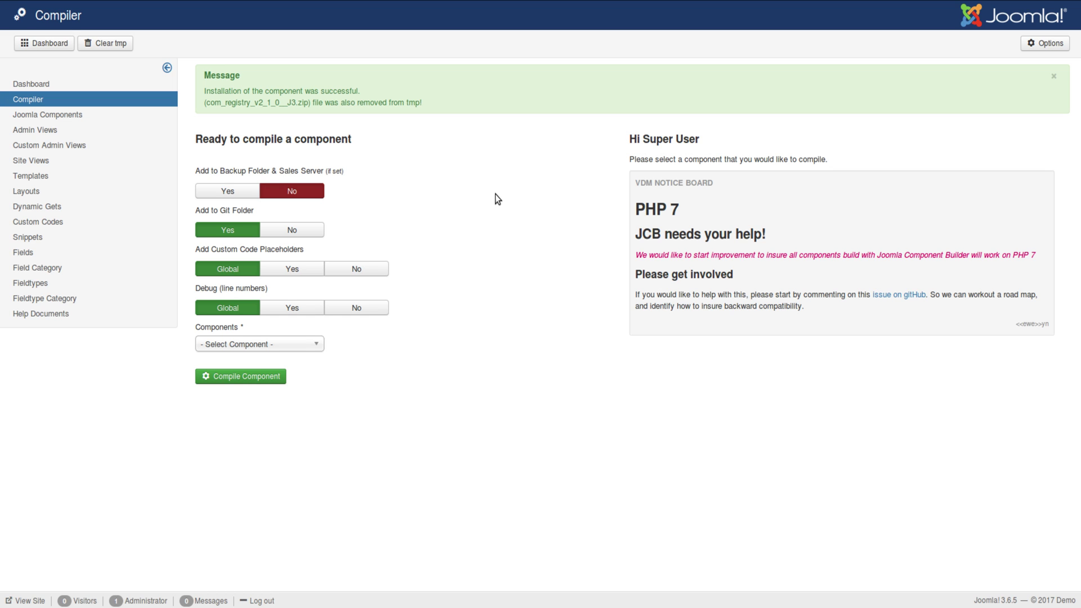
{"action": "left_click", "coordinate": [49, 115]}
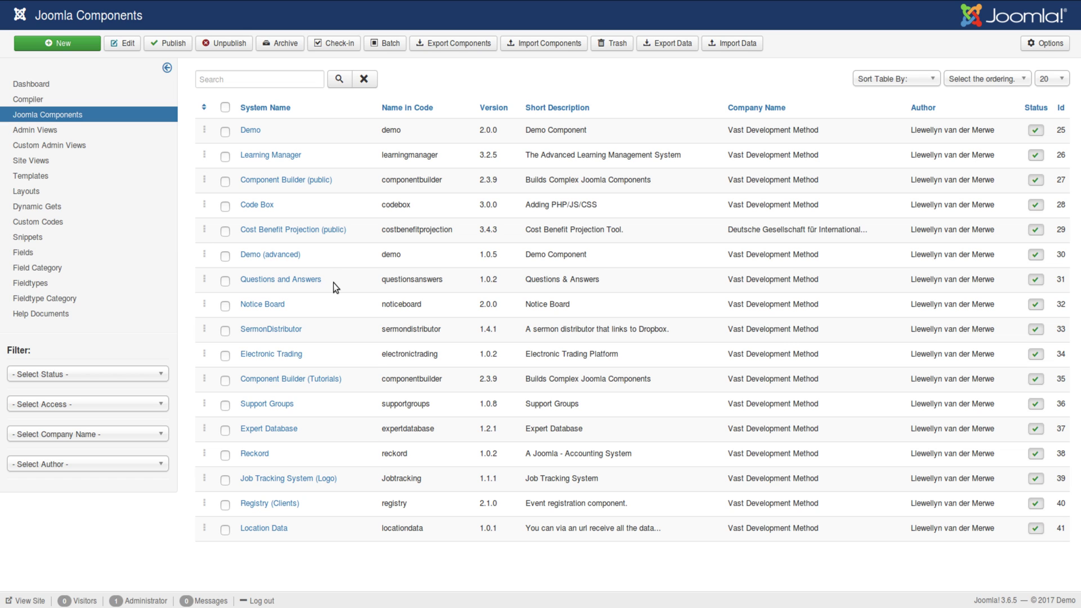
{"action": "left_click", "coordinate": [57, 99]}
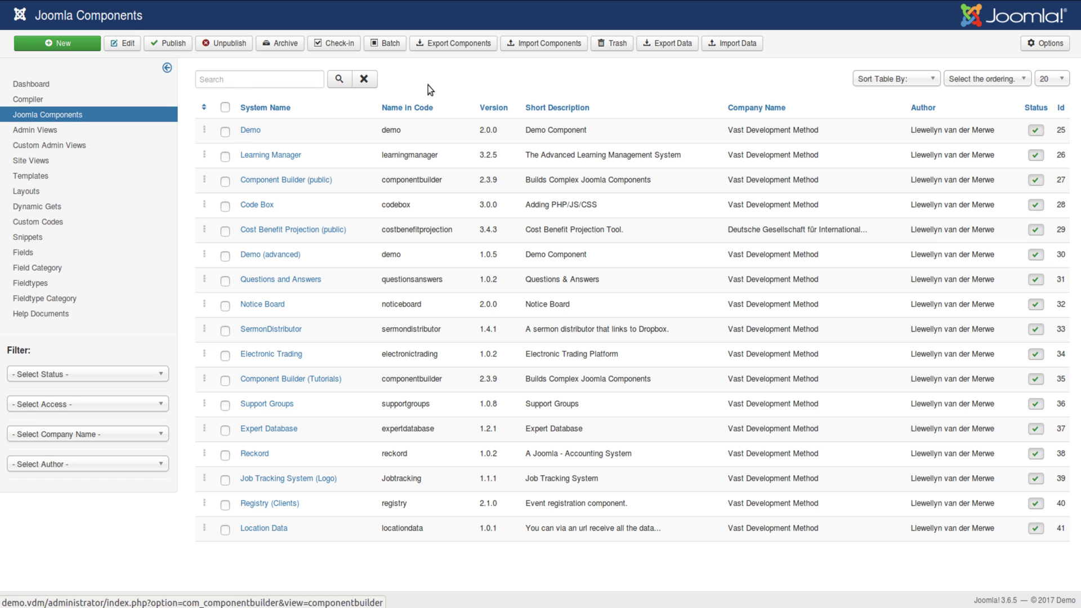